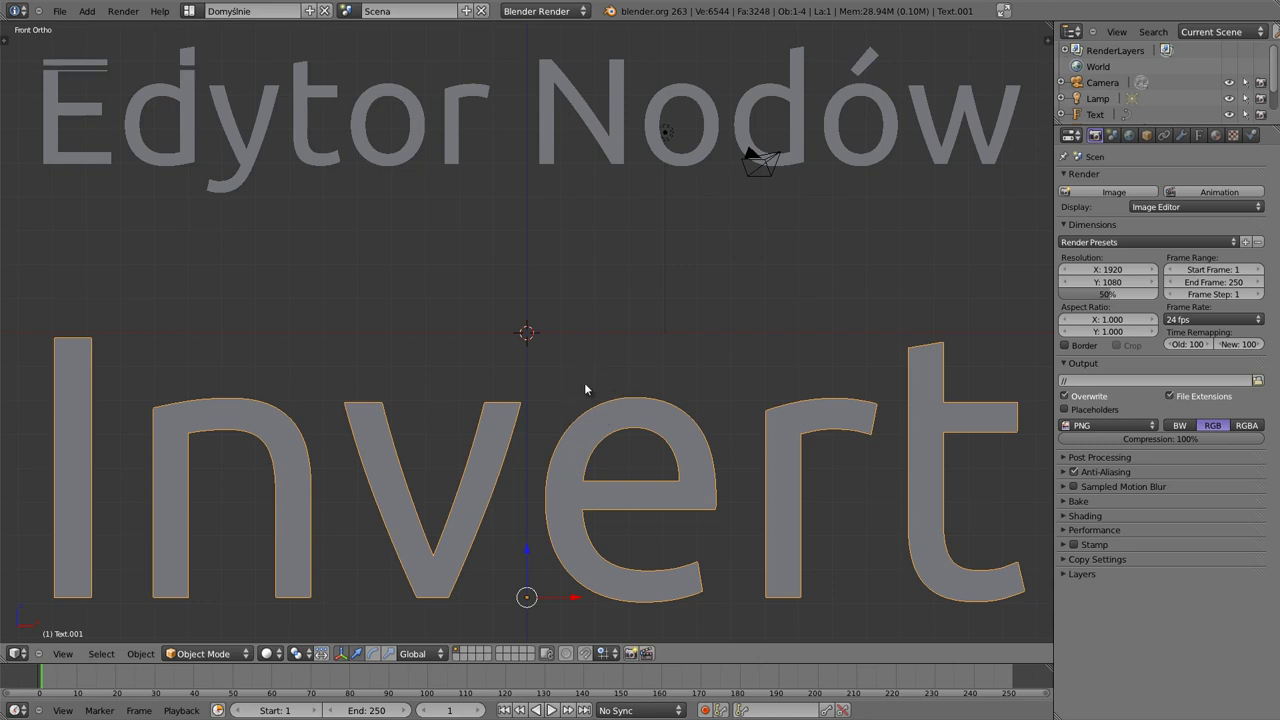
Switch the 3D view to the Node Editor with Shift+F3.
key(shift+F3)
Enable Use Nodes, delete the default Render Layers and Composite nodes, and turn on Backdrop.
click(272, 655)
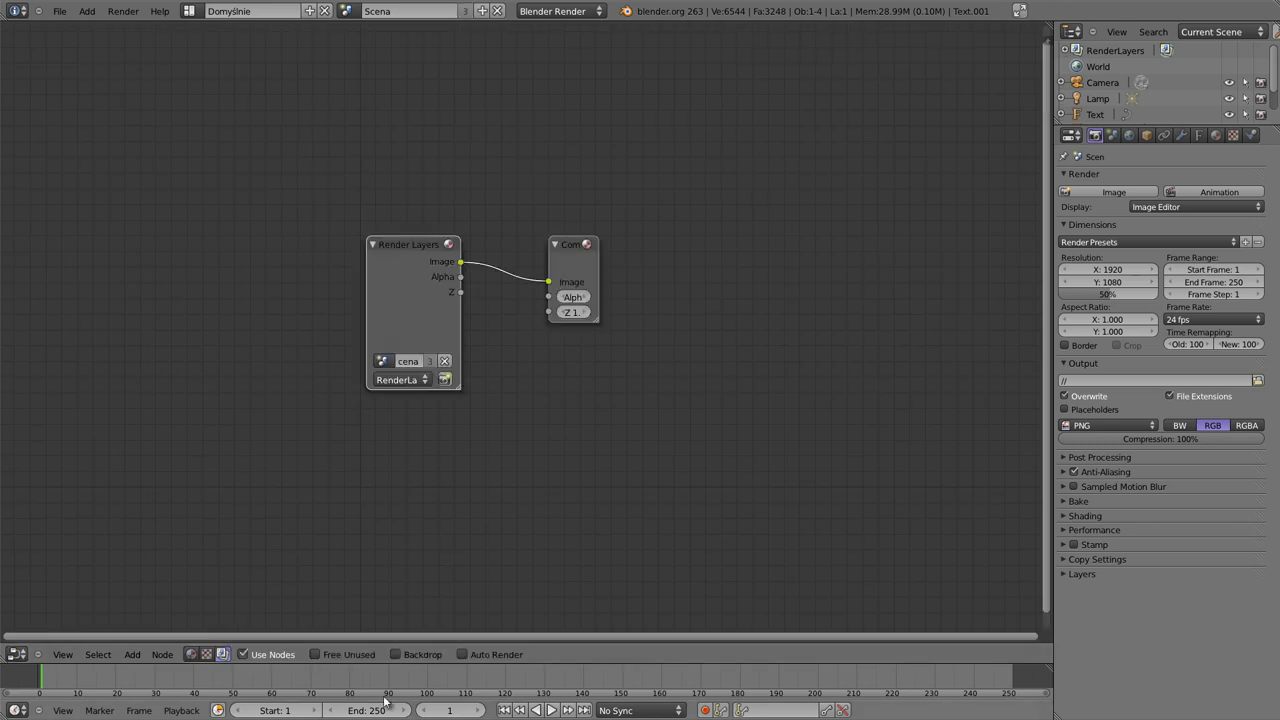
drag(403, 257, 309, 216)
drag(564, 248, 679, 185)
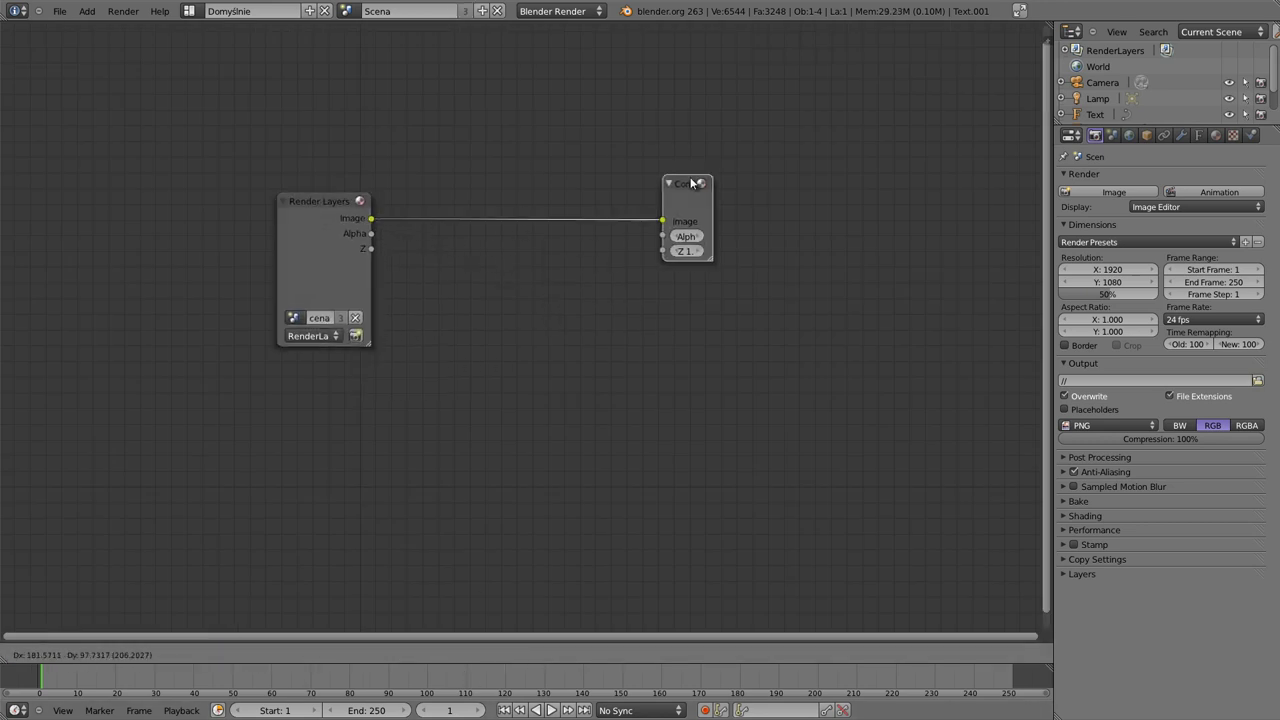
key(x)
click(329, 197)
key(x)
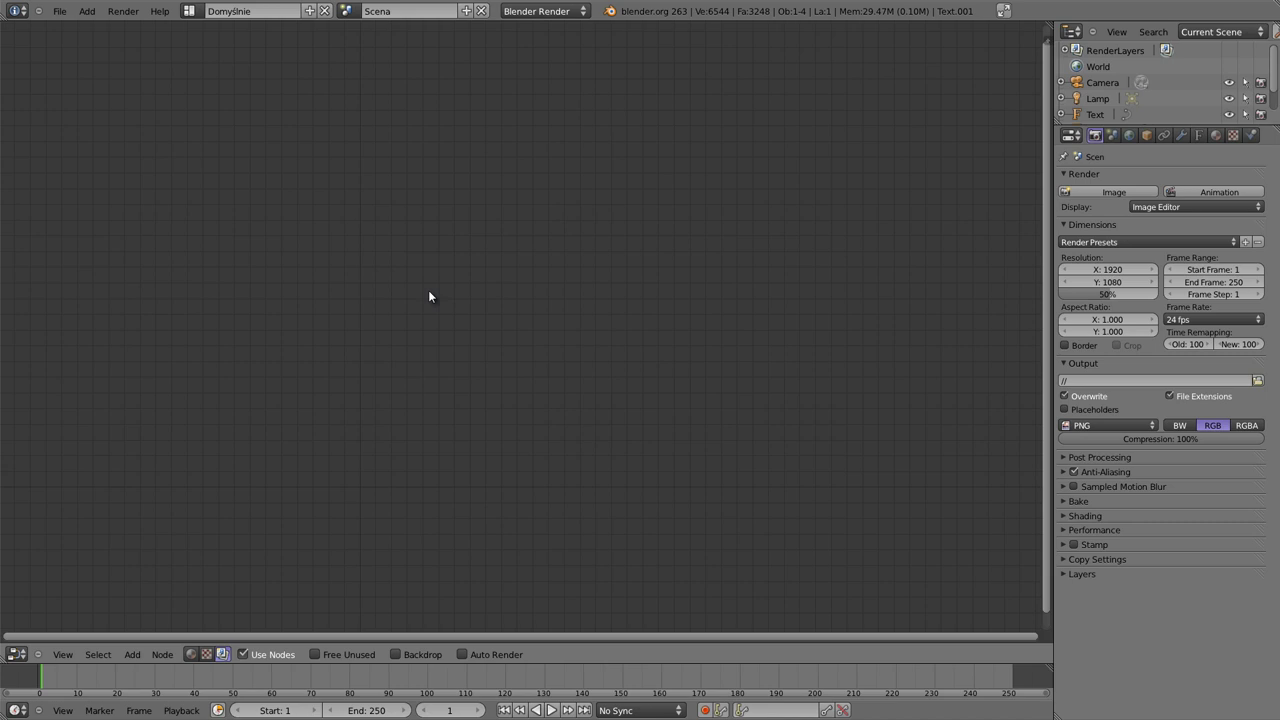
click(399, 658)
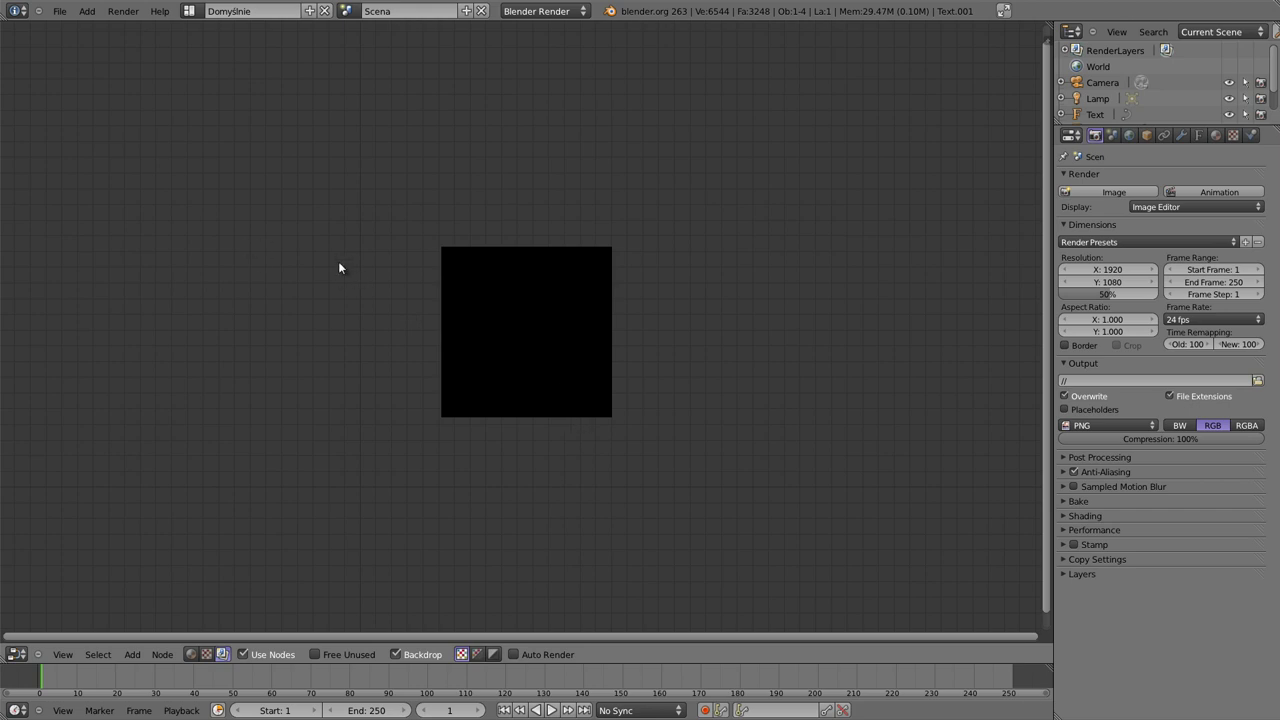
key(shift+a)
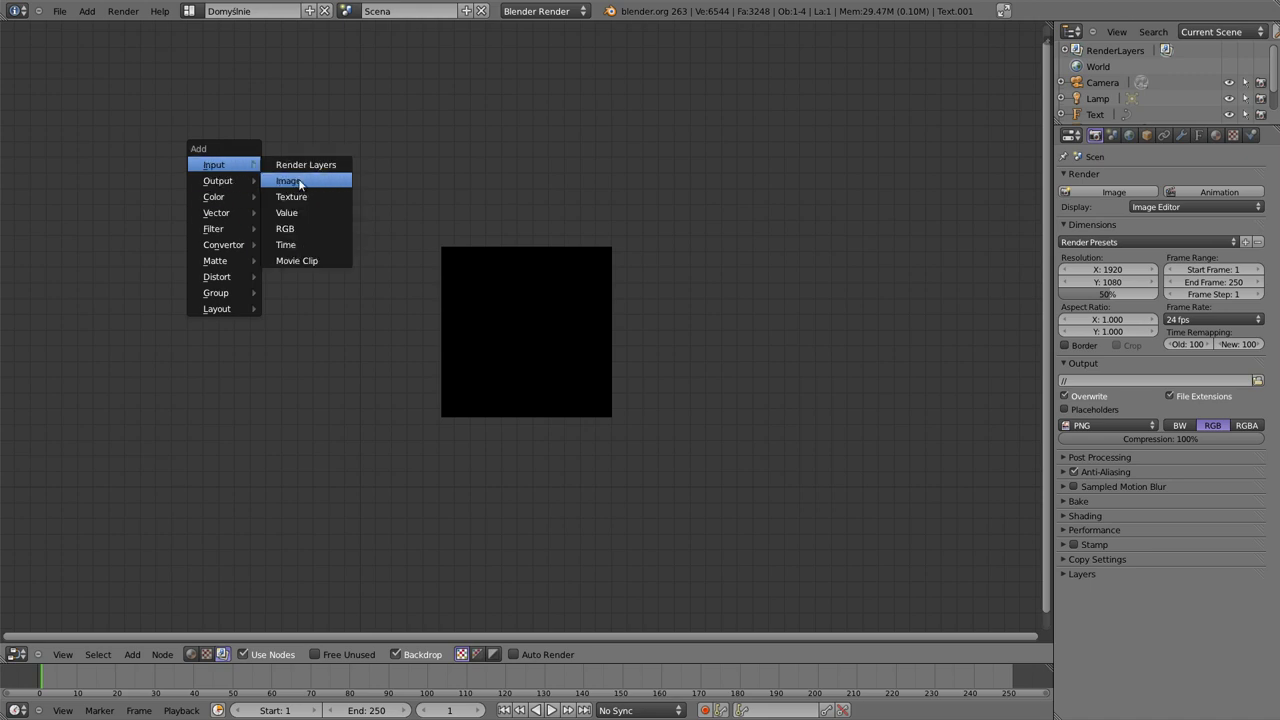
Add an Image input node loaded with powerpoint_dark.png from the home folder, placed left.
click(300, 181)
click(345, 240)
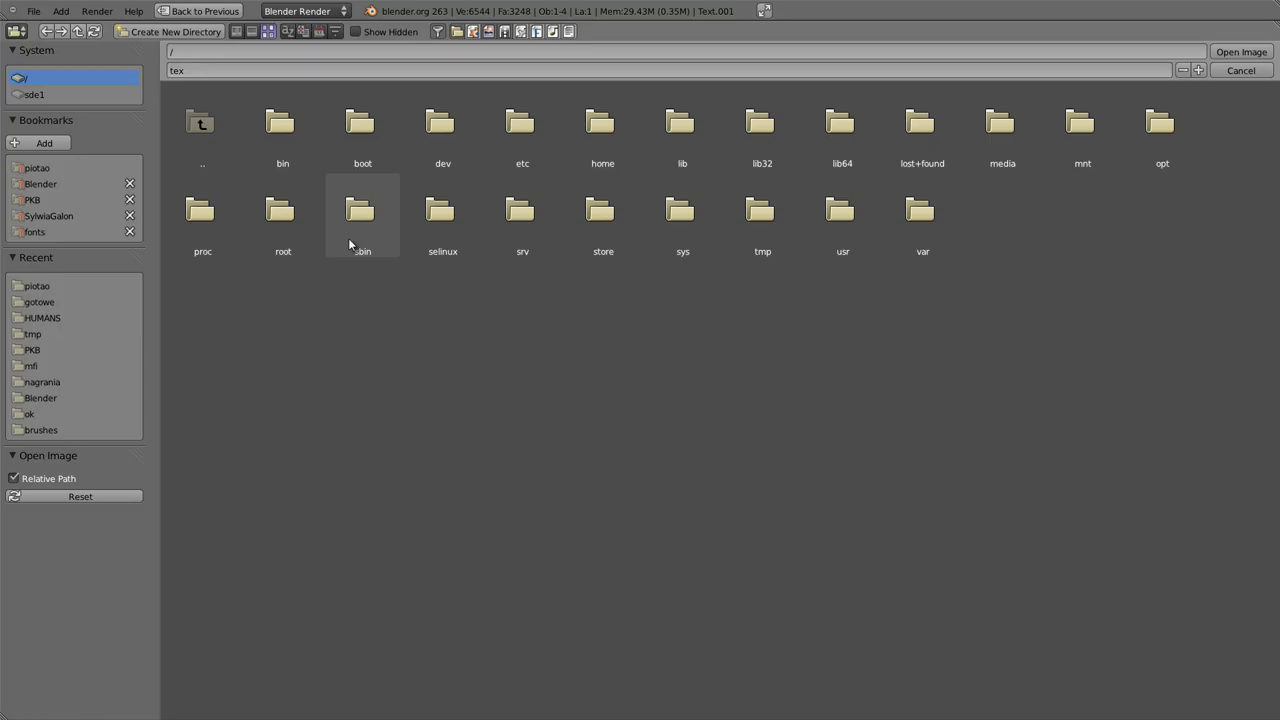
click(44, 168)
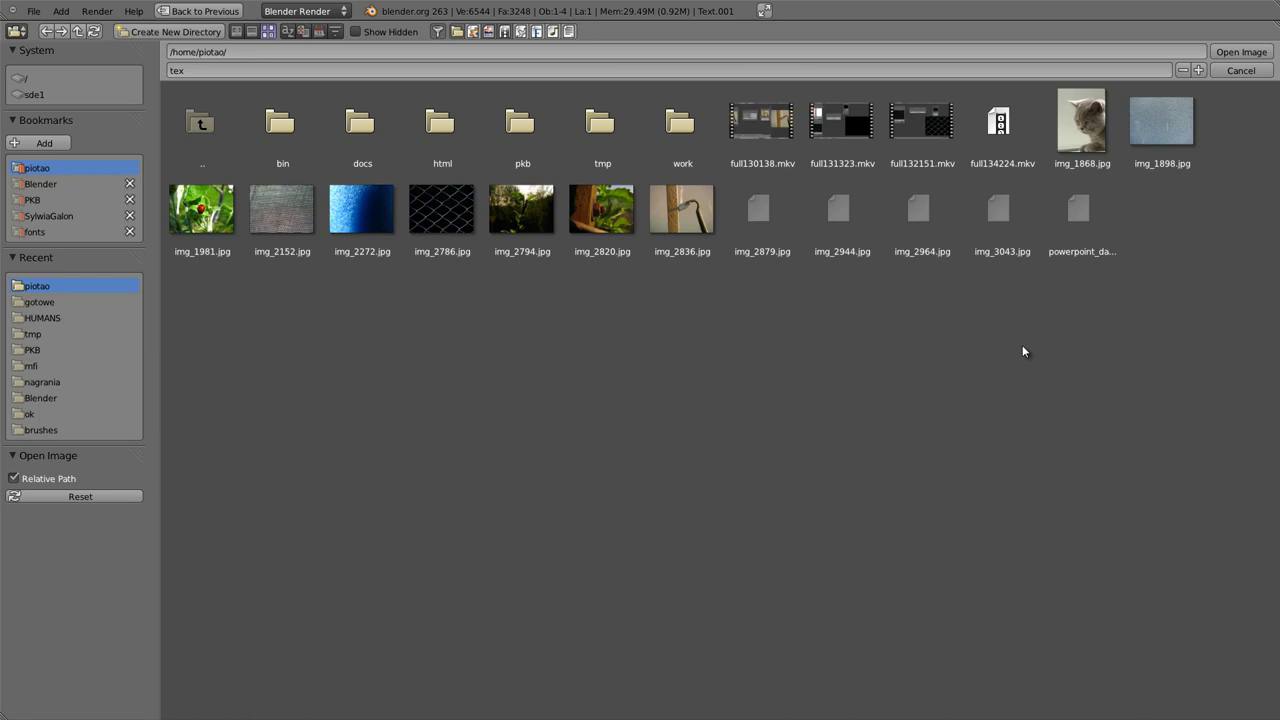
click(1075, 215)
click(1241, 52)
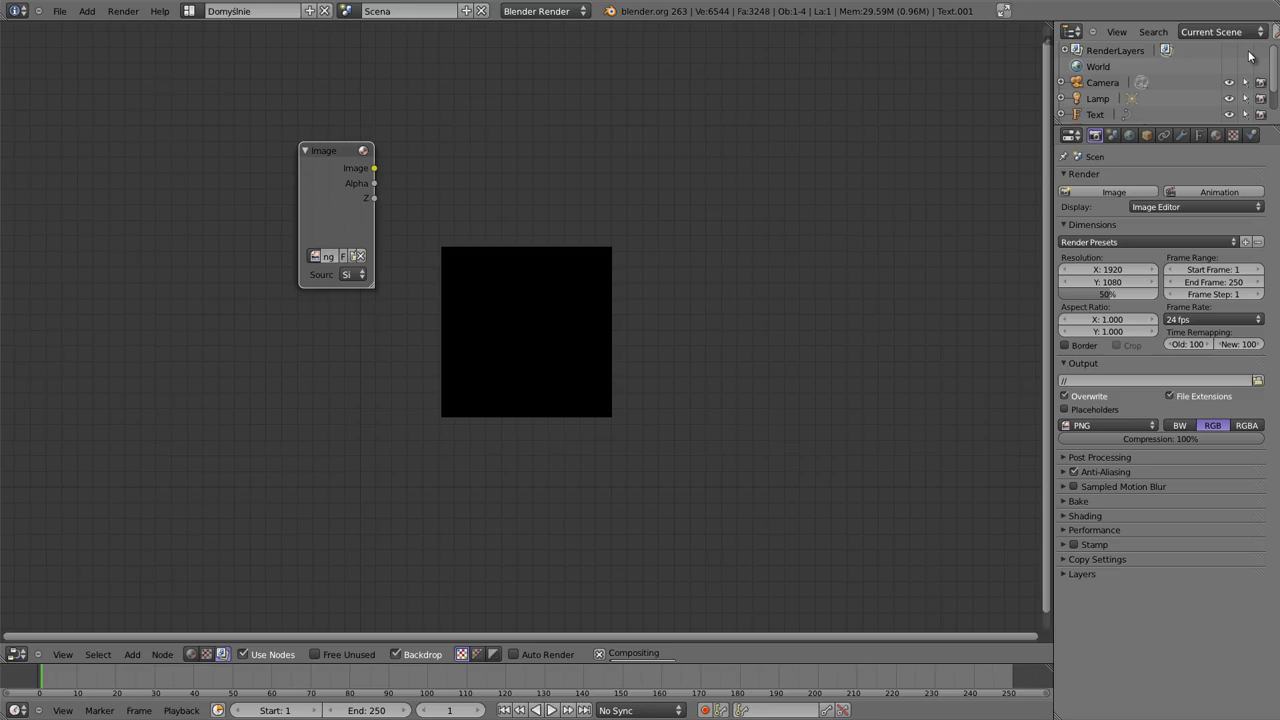
mouse_move(366, 309)
mouse_down()
mouse_move(183, 293)
mouse_move(261, 334)
mouse_move(350, 430)
mouse_up()
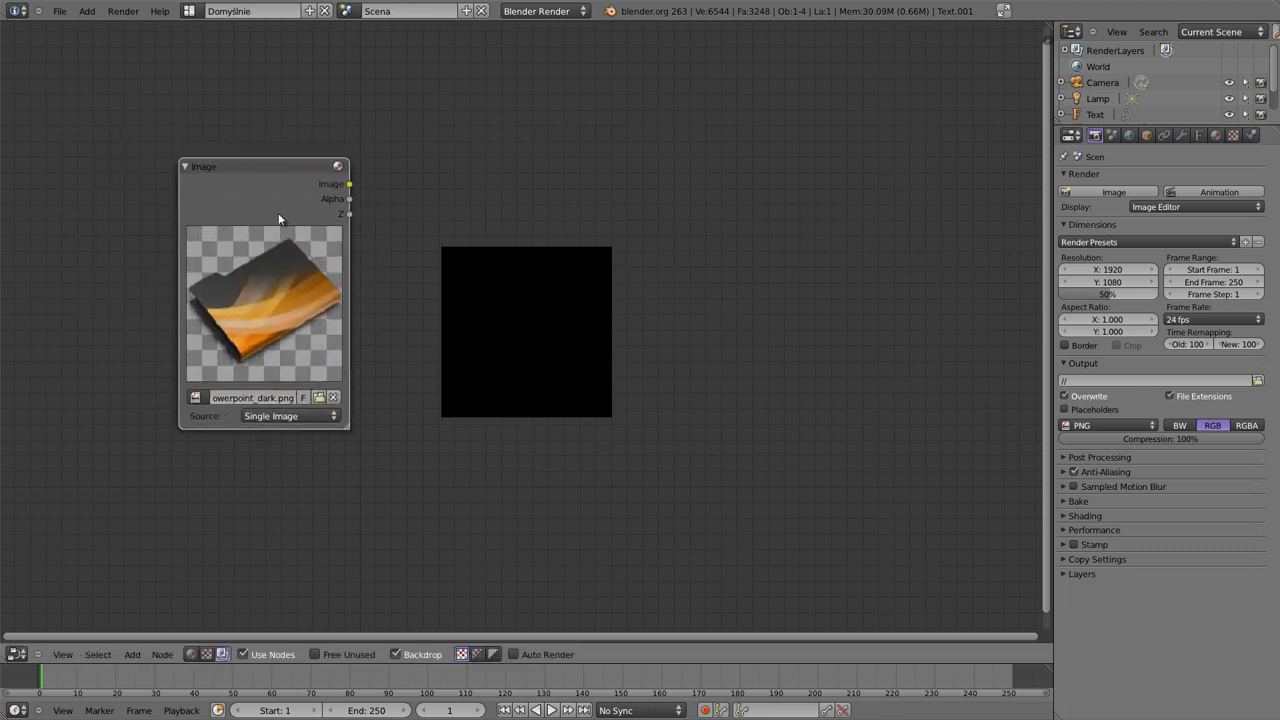
Link the Image node's output to a new Viewer node and arrange both nodes.
ctrl+shift+click(267, 174)
drag(462, 252, 540, 280)
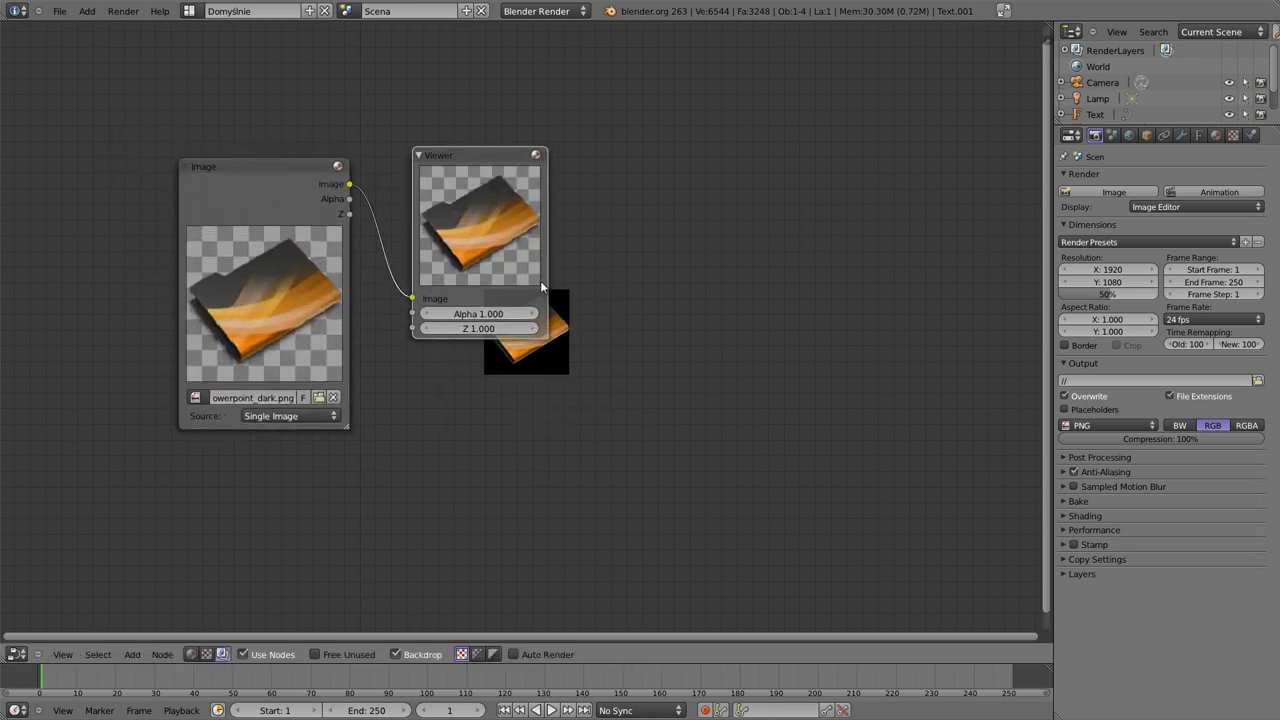
drag(485, 158, 809, 104)
drag(279, 159, 247, 125)
Enlarge the backdrop, maximize the node editor, and spread the Image and Viewer nodes apart.
key(alt+v)
key(alt+v)
key(alt+v)
key(alt+v)
key(alt+v)
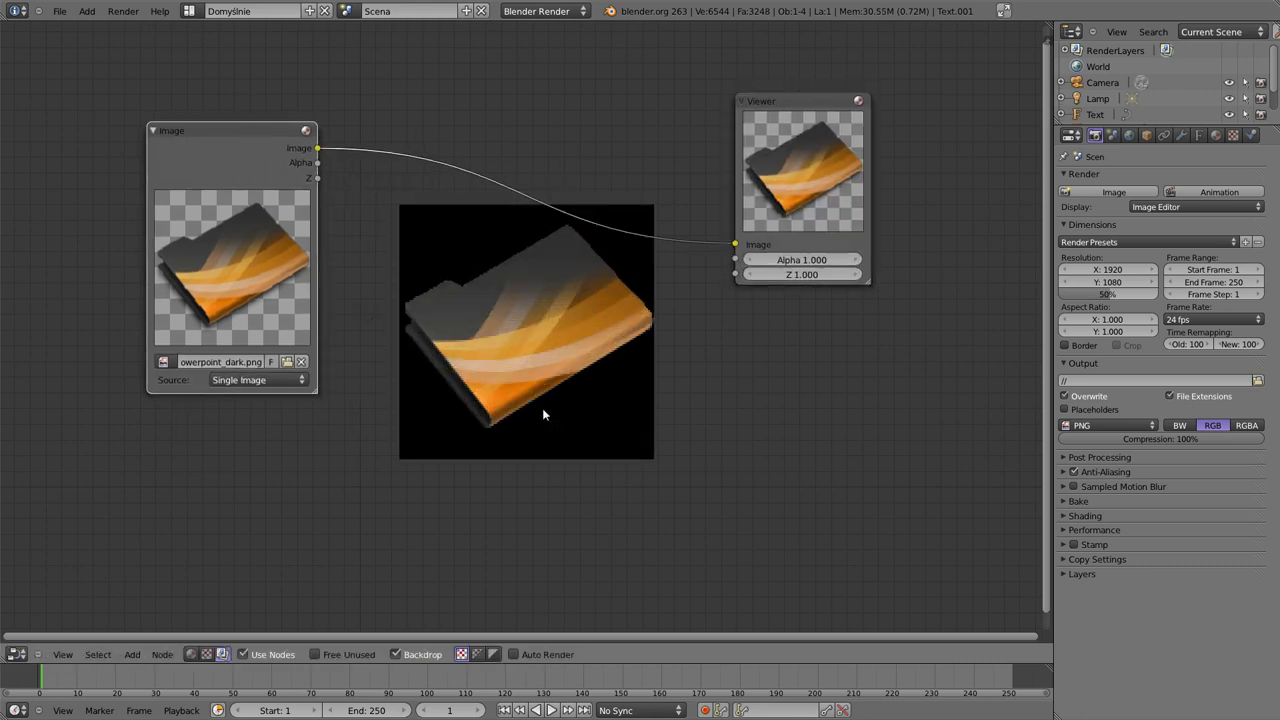
key(alt+v)
mouse_move(525, 311)
middle_down()
mouse_move(543, 306)
mouse_move(539, 428)
mouse_move(562, 424)
middle_up()
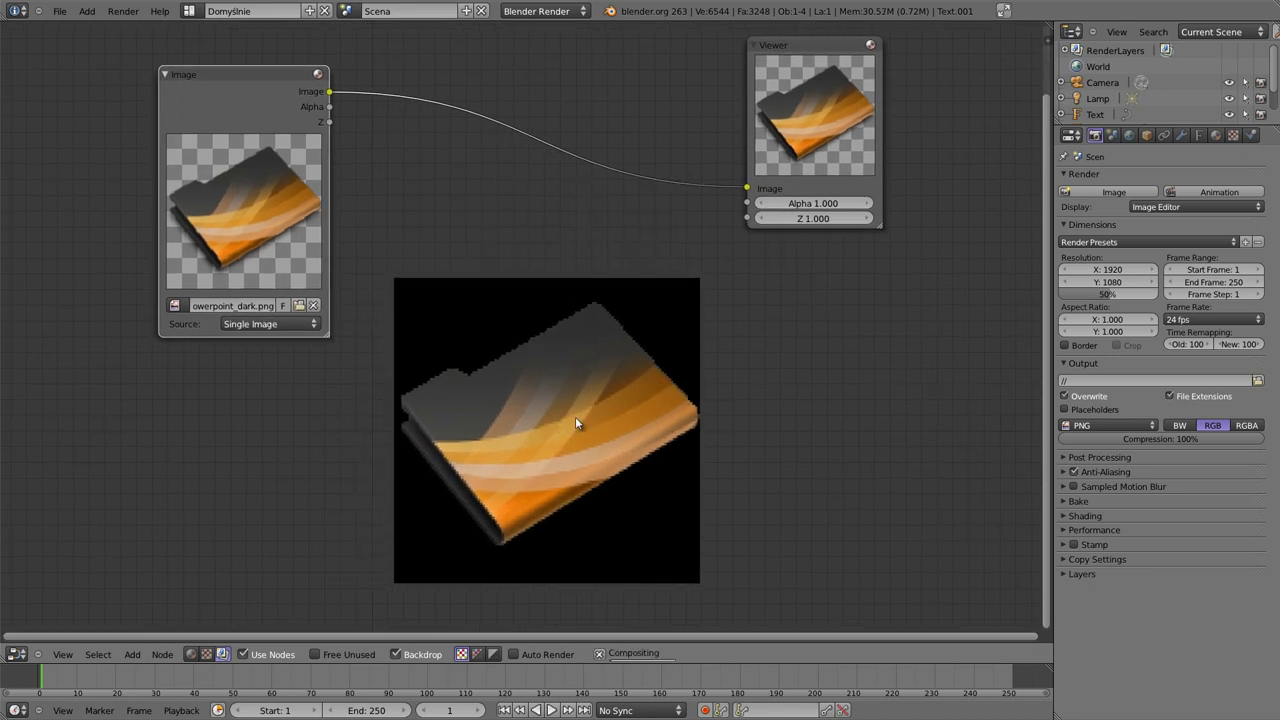
key(ctrl+Up)
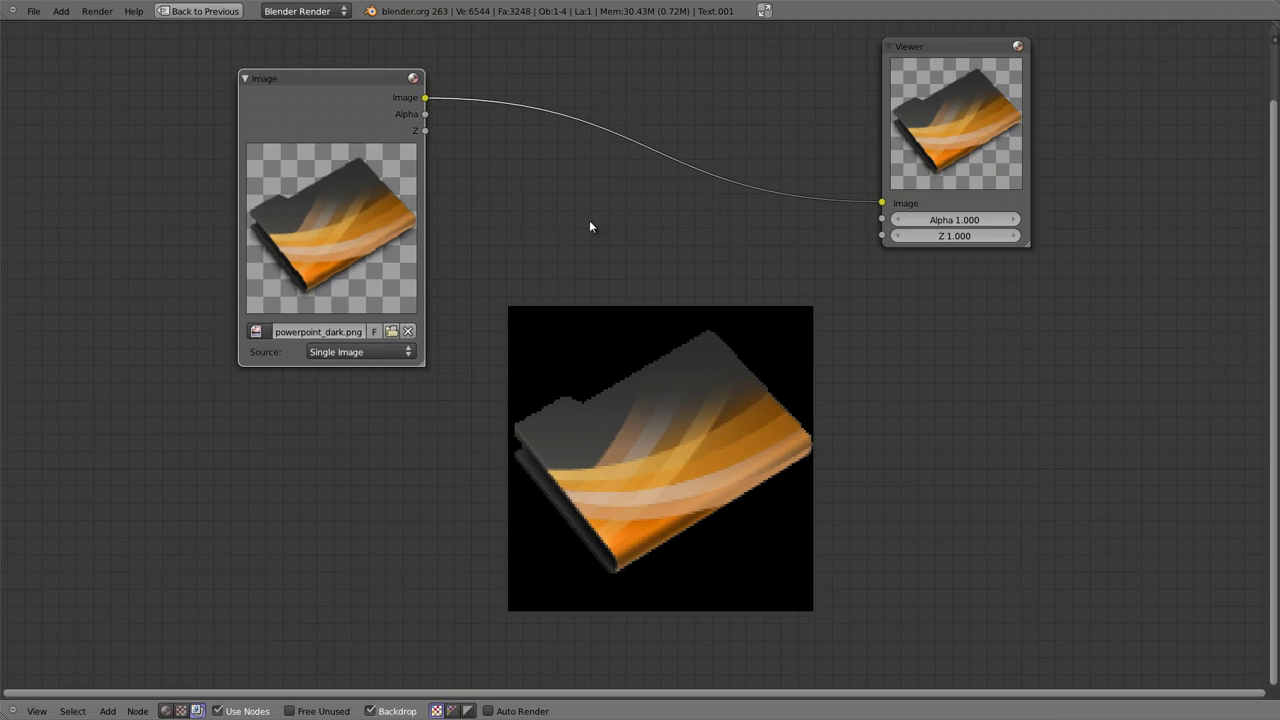
drag(351, 89, 168, 107)
drag(945, 60, 1084, 104)
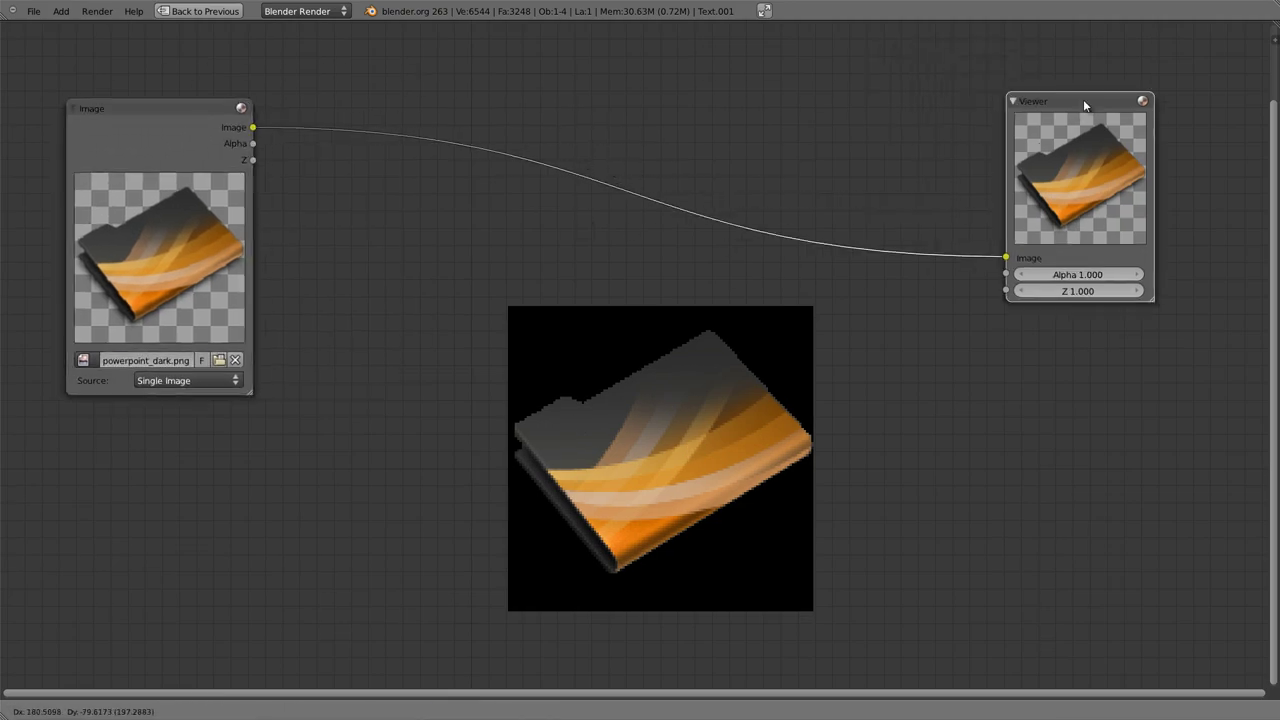
Insert a Color > Invert node into the Image-to-Viewer link.
key(shift+a)
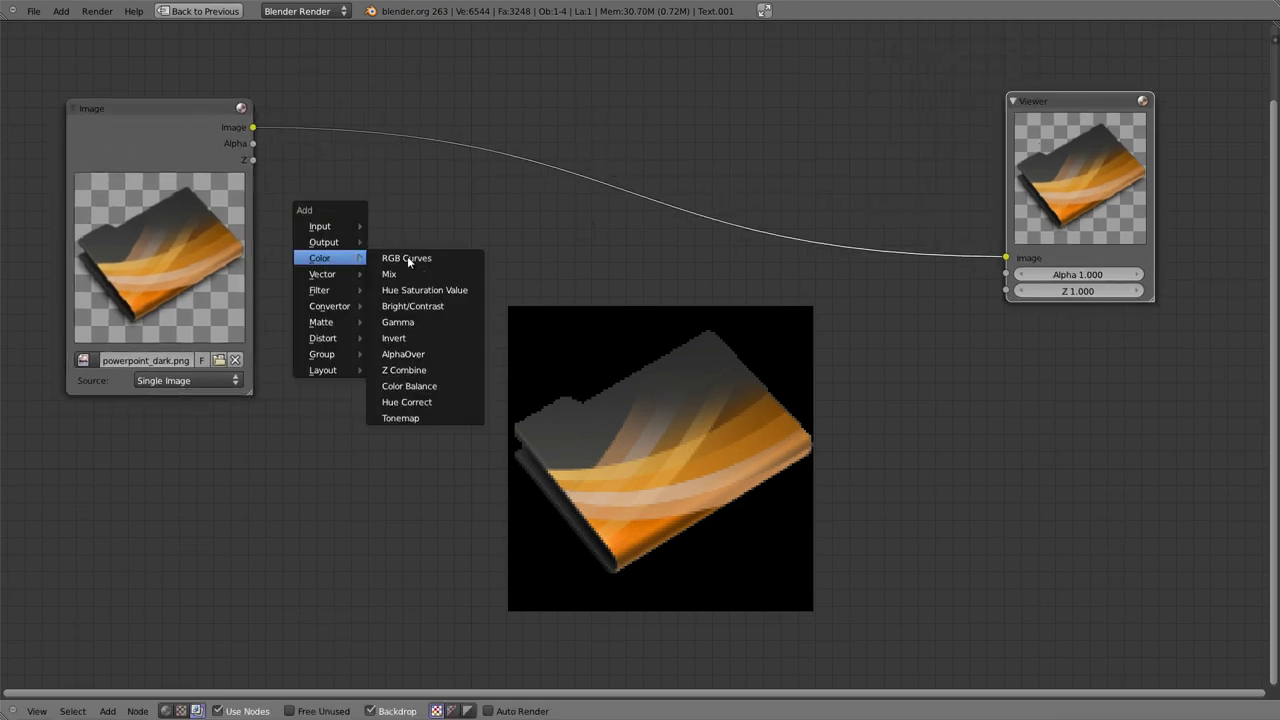
click(414, 343)
drag(459, 310, 516, 127)
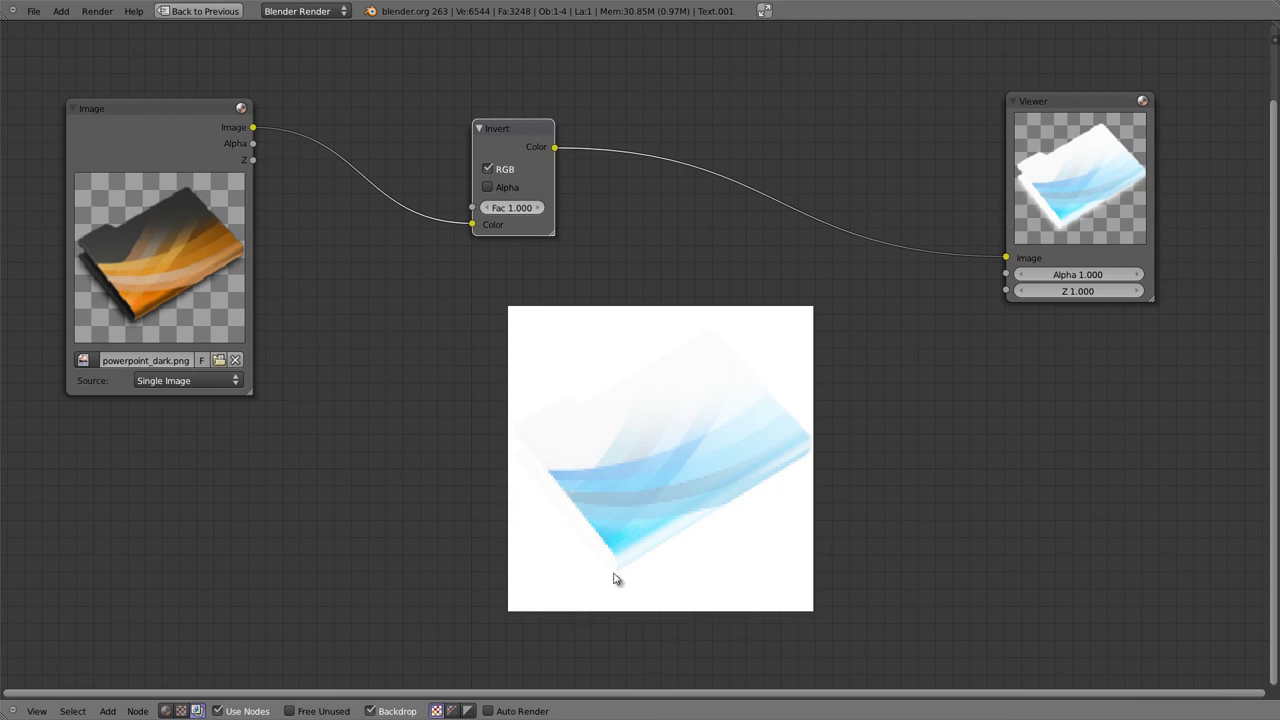
Compare the original and inverted folder images in the Viewer, then widen the Invert node.
ctrl+shift+click(145, 107)
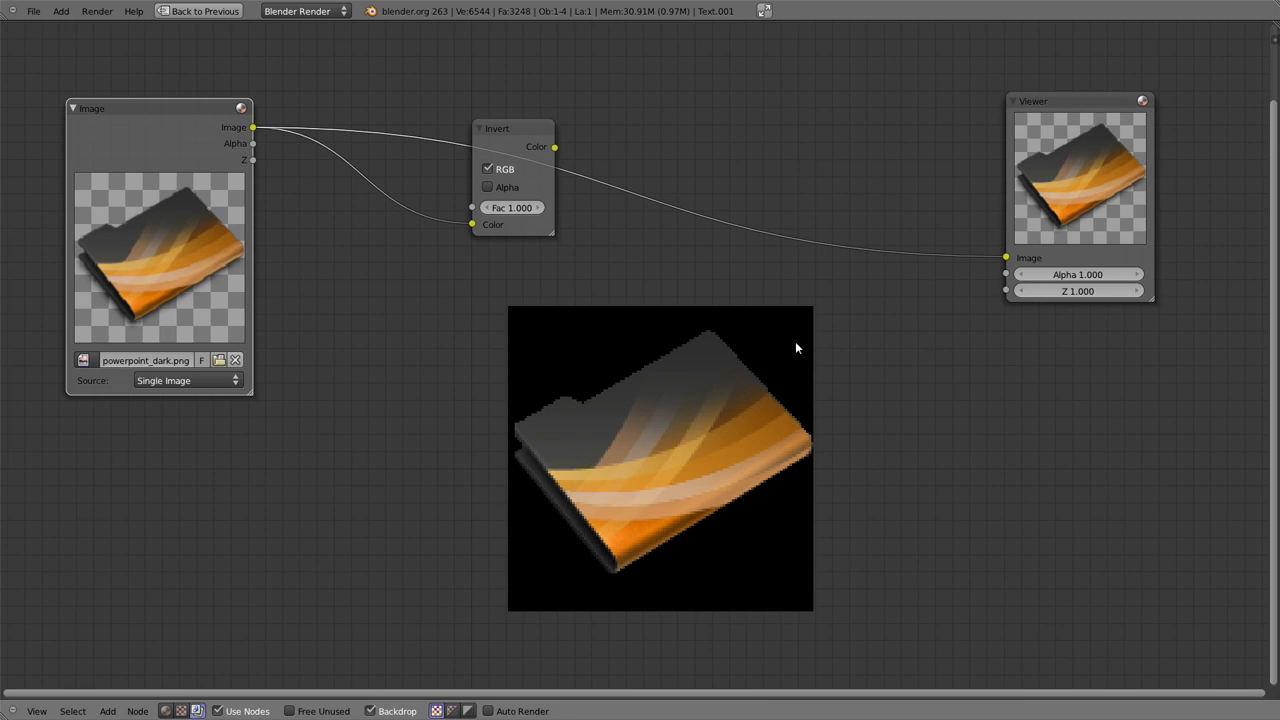
ctrl+shift+click(534, 134)
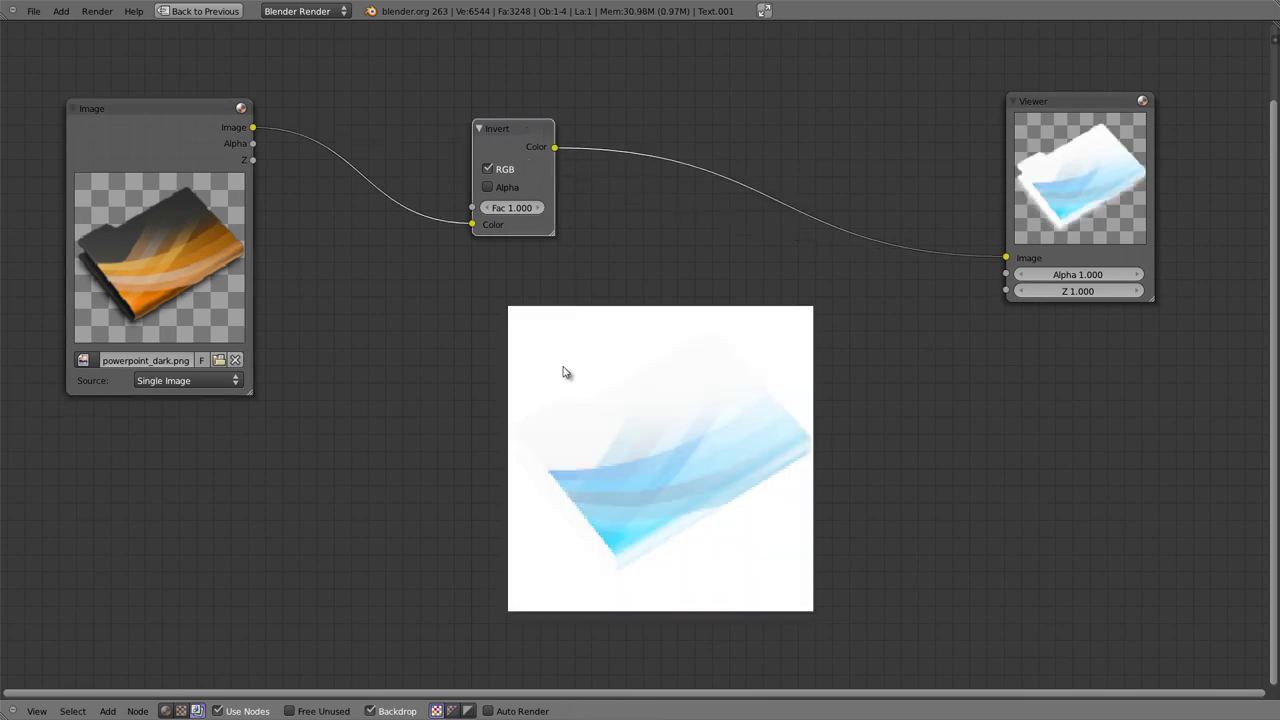
ctrl+shift+click(184, 117)
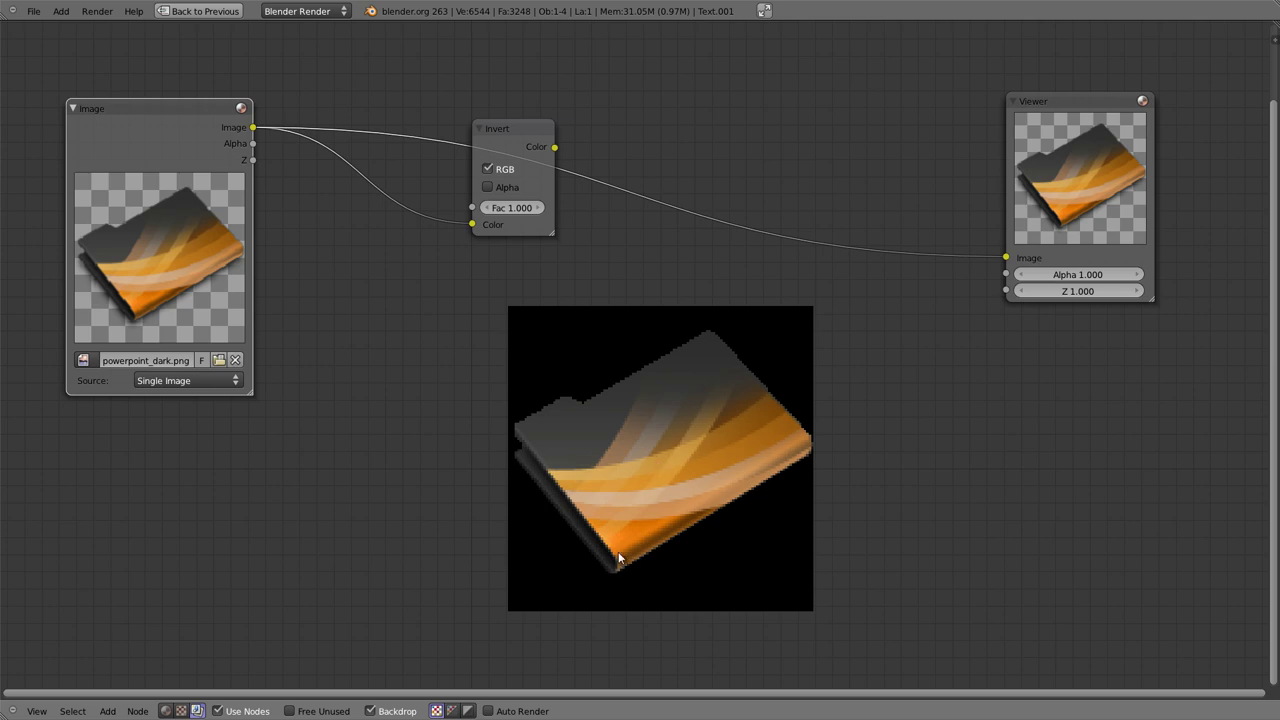
ctrl+shift+click(517, 132)
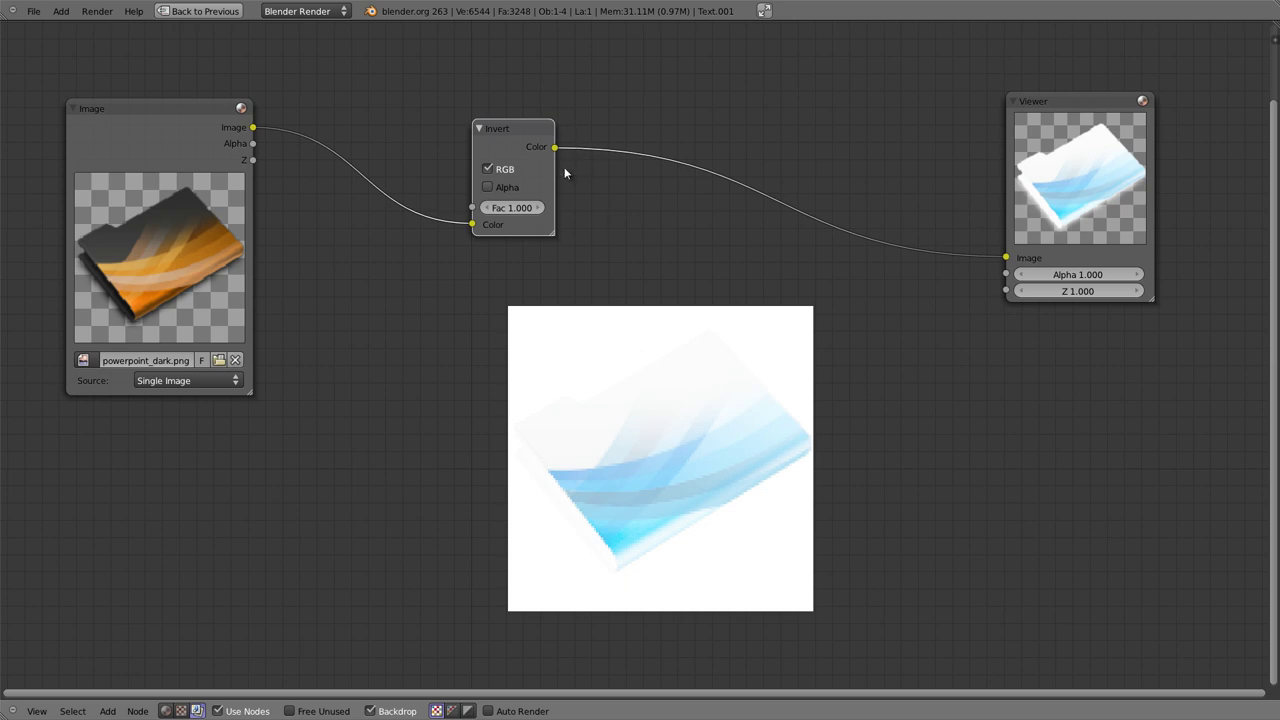
drag(552, 235, 576, 237)
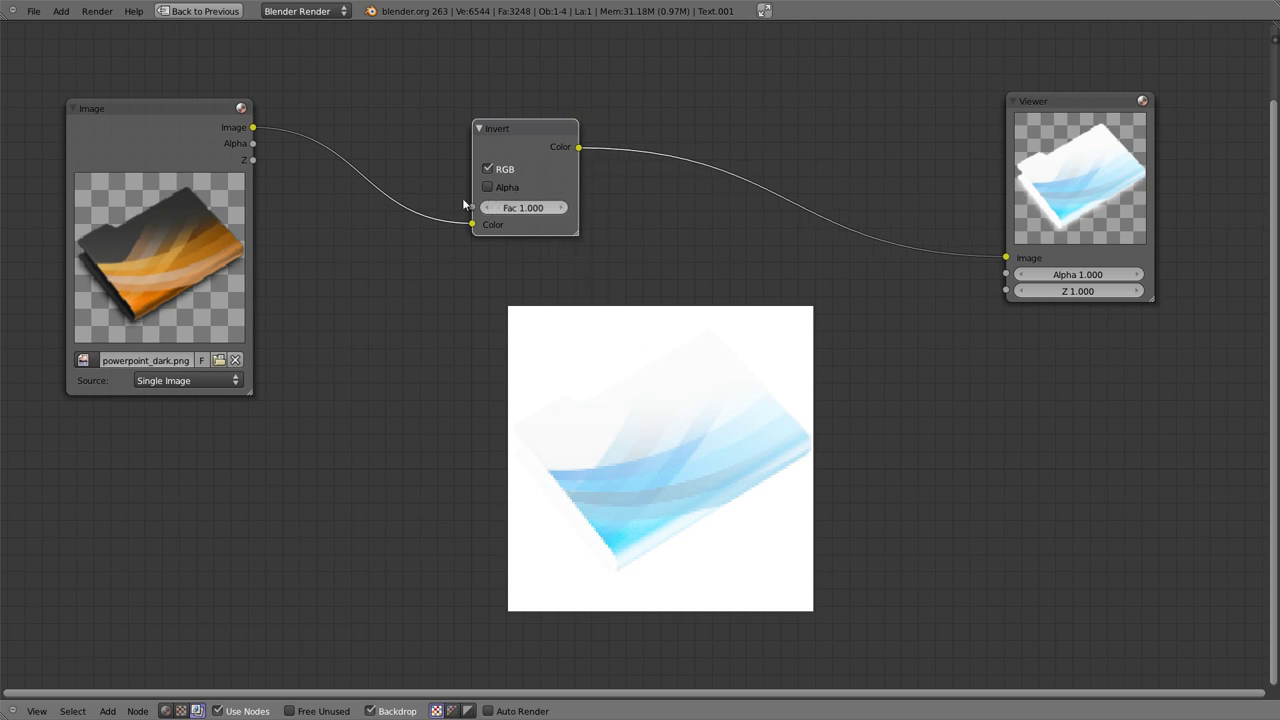
Lower the Invert node's Fac step by step down to 0.500.
click(486, 208)
click(486, 208)
click(486, 208)
click(486, 208)
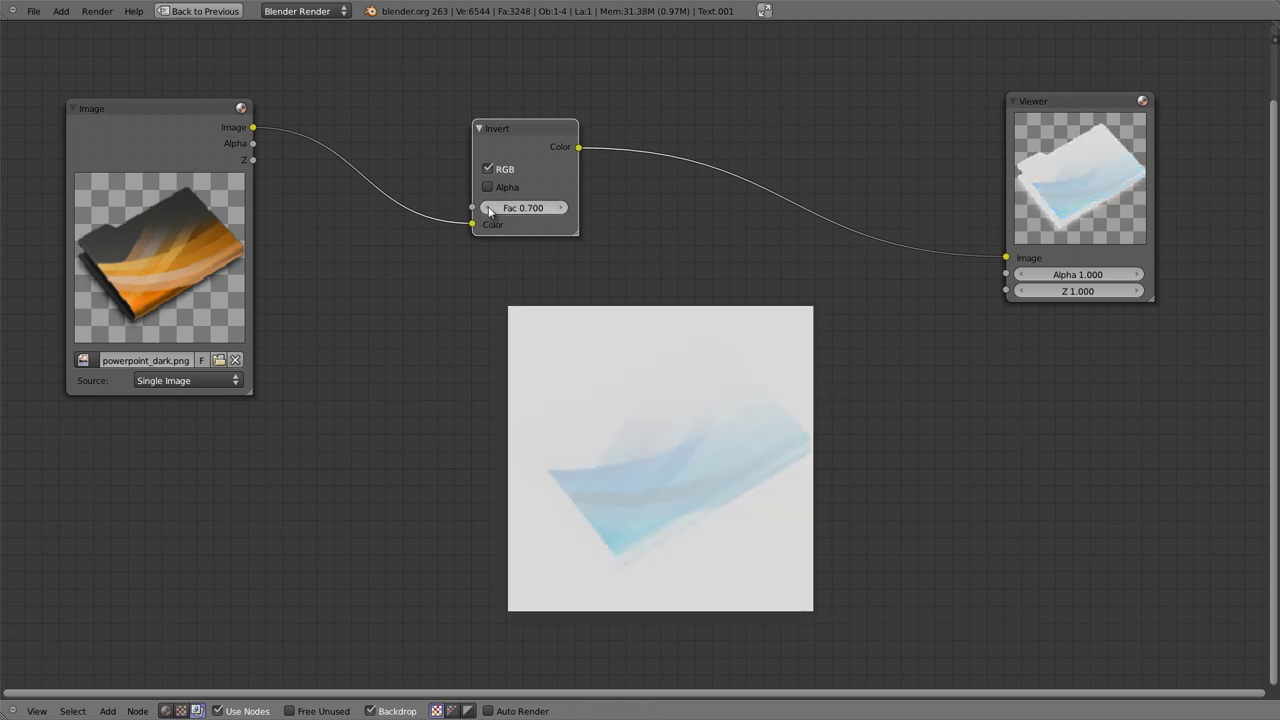
click(486, 208)
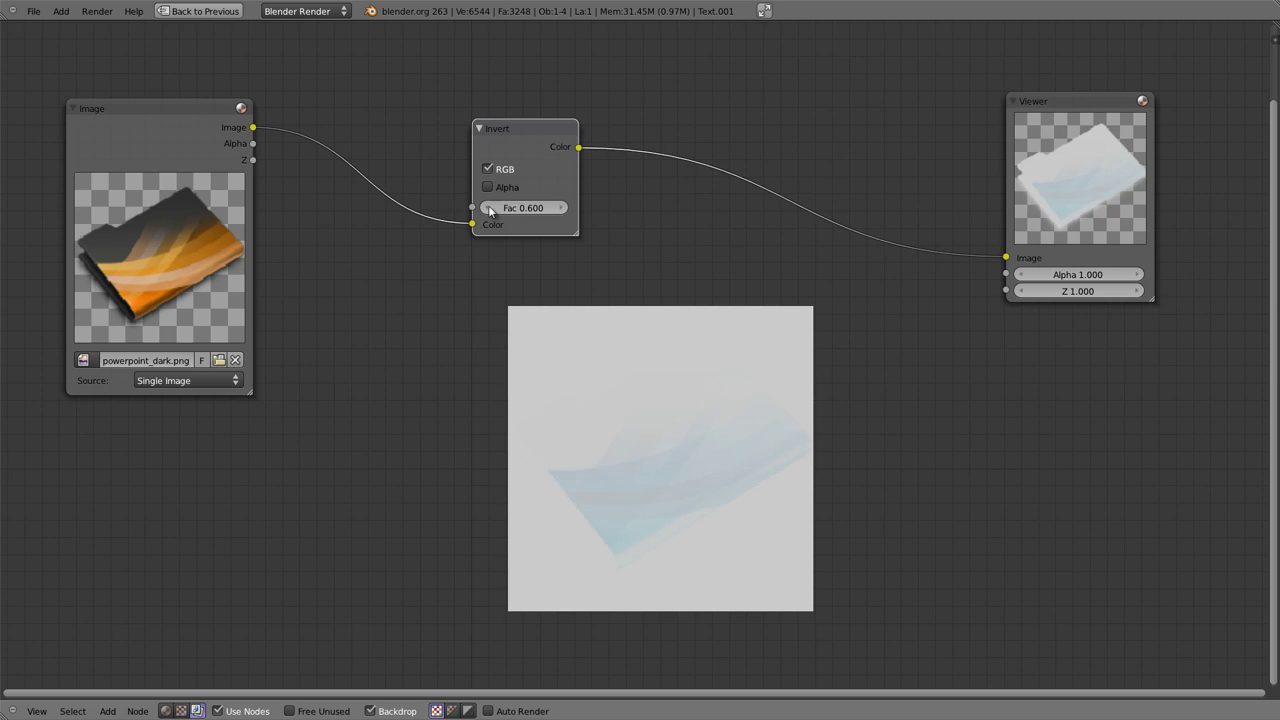
scroll(548, 214, up, 2)
scroll(537, 222, up, 2)
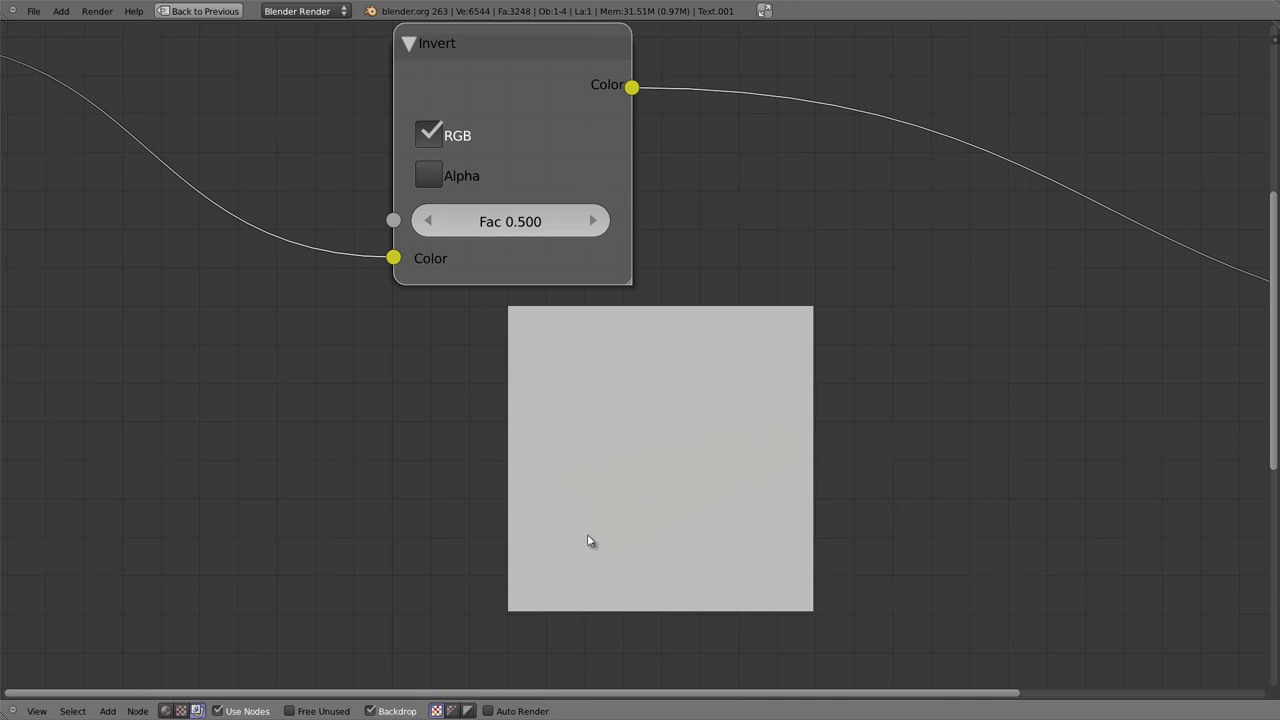
Uncheck RGB on the Invert node so the folder shows its original orange.
click(438, 145)
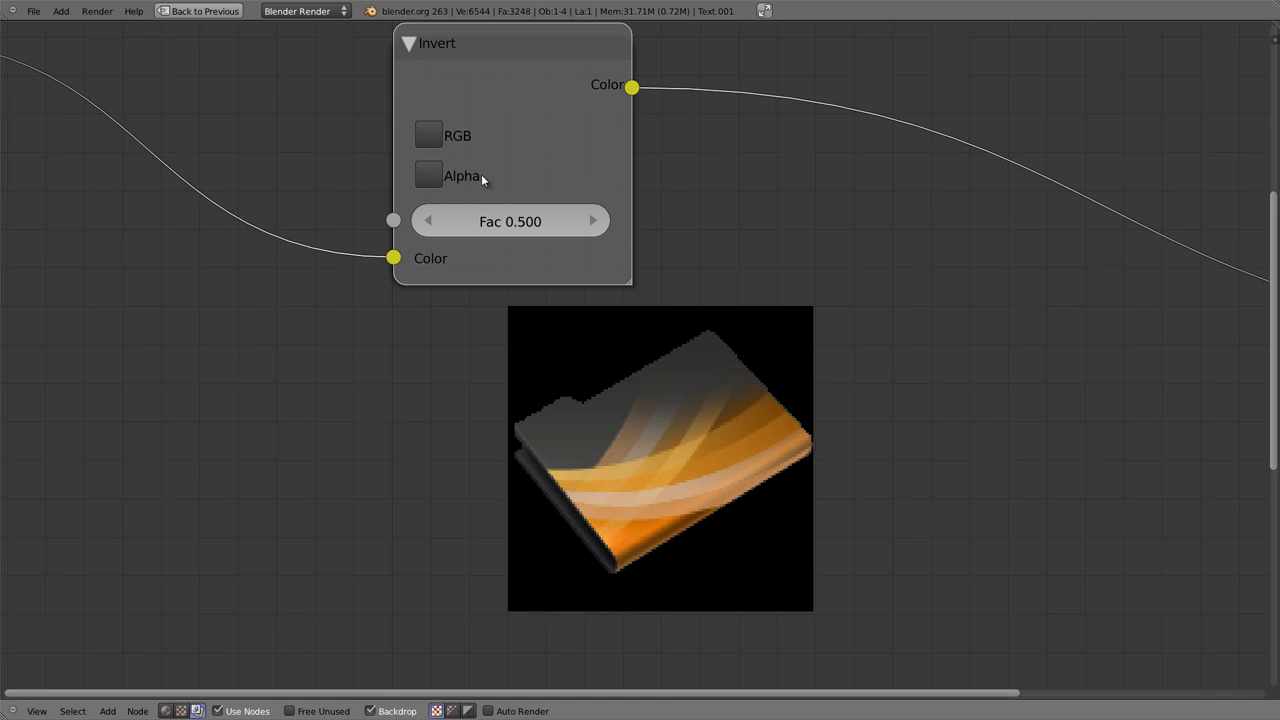
scroll(529, 117, down, 1)
scroll(529, 117, down, 1)
scroll(528, 117, down, 1)
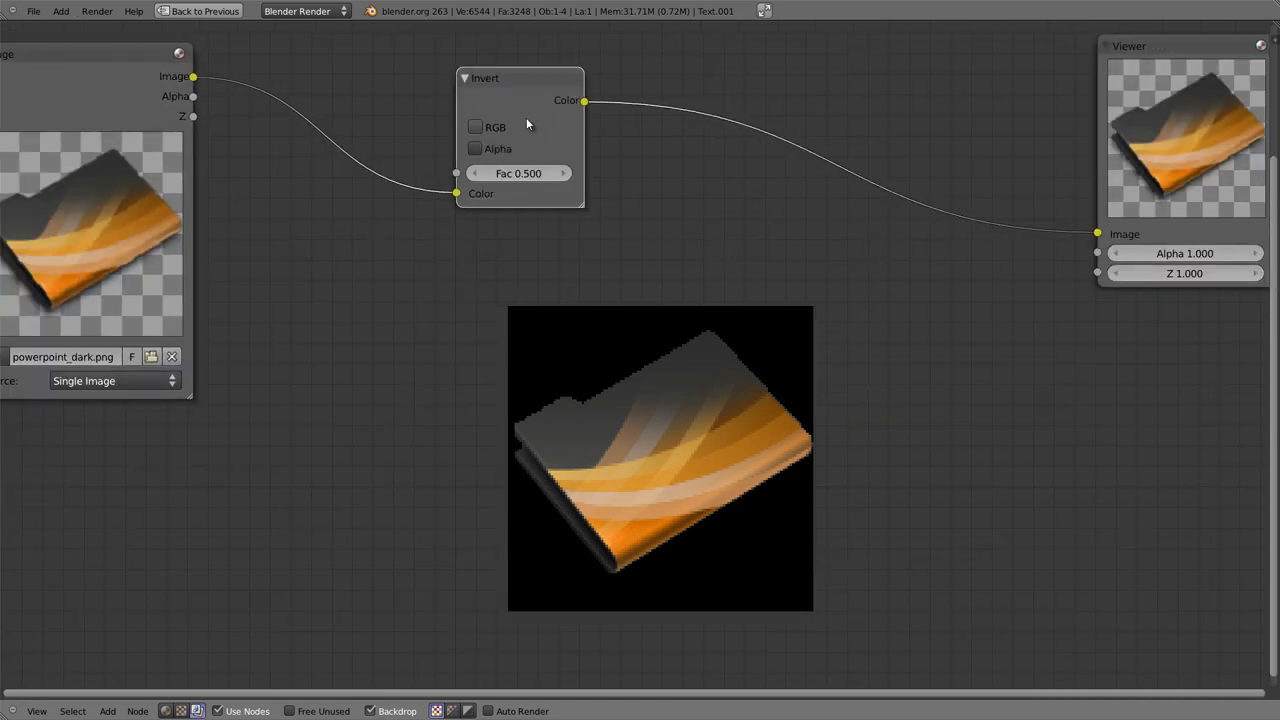
scroll(526, 117, down, 1)
scroll(495, 135, down, 1)
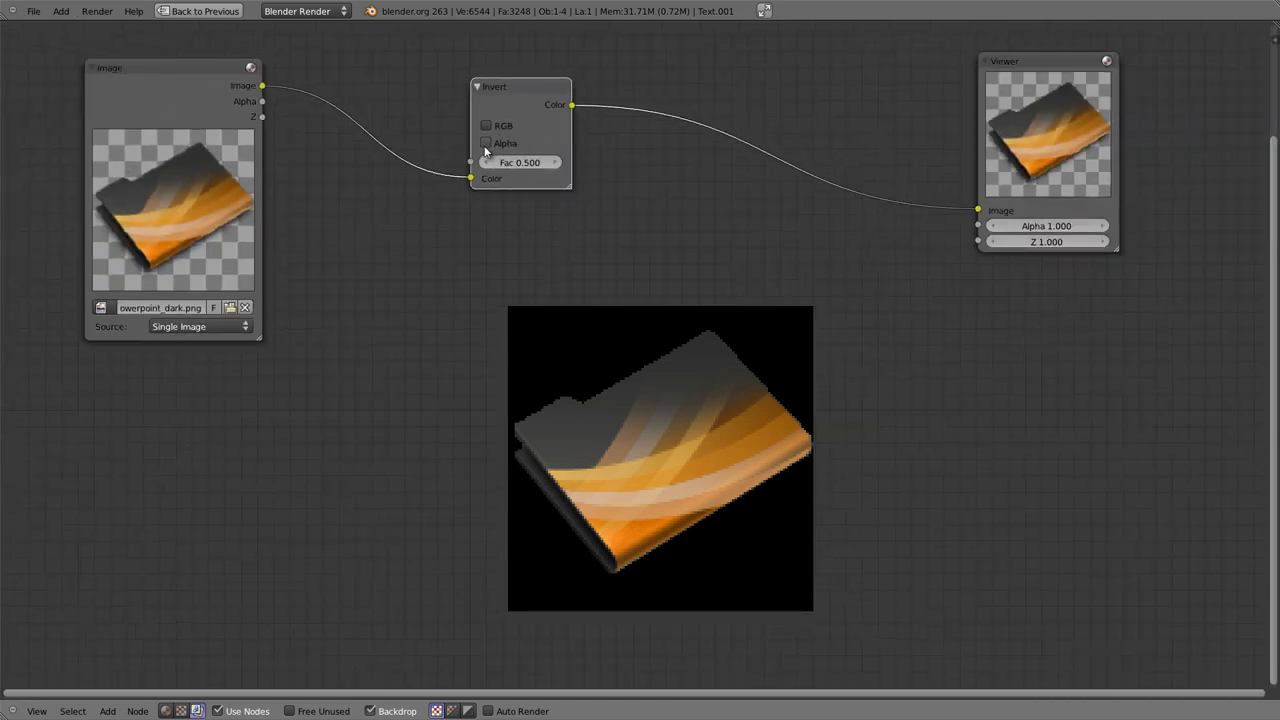
Check Alpha on the Invert node and nudge the Invert and Viewer nodes into place.
click(486, 143)
drag(508, 101, 512, 100)
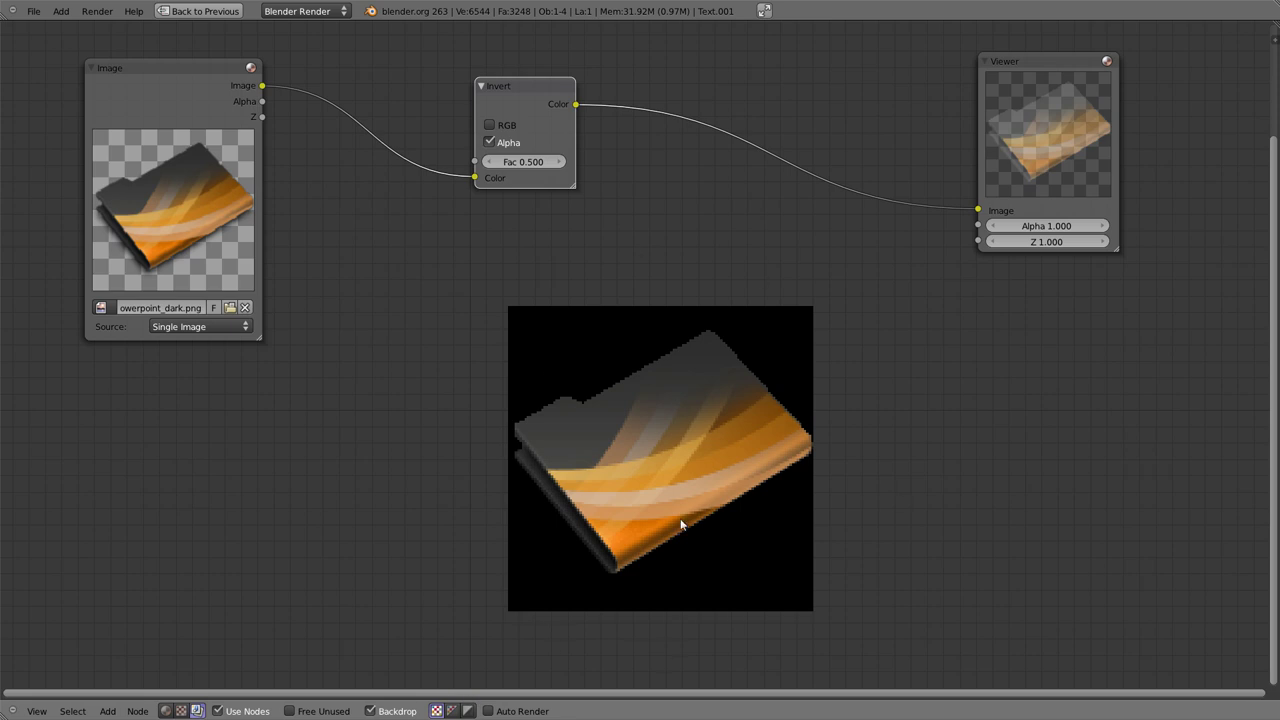
drag(1053, 64, 1020, 63)
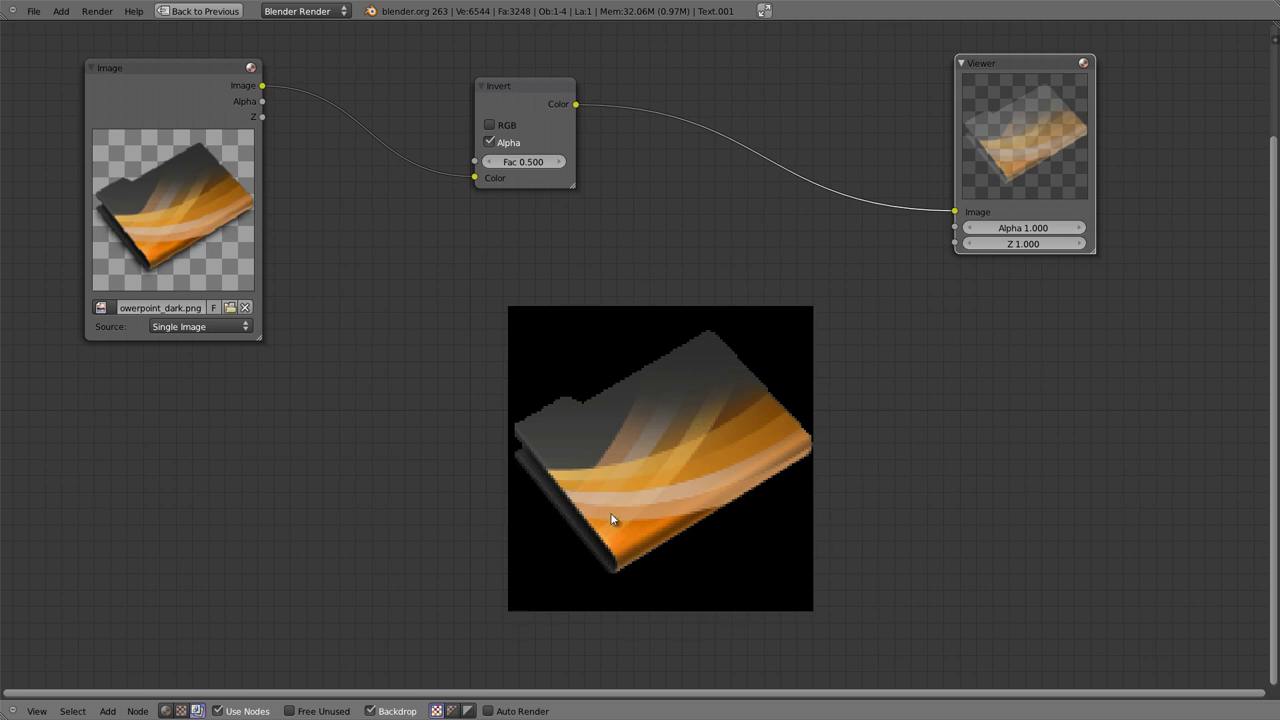
Uncheck Alpha inversion, enlarge the backdrop, show its alpha channel, and pull Invert out of the chain.
click(451, 711)
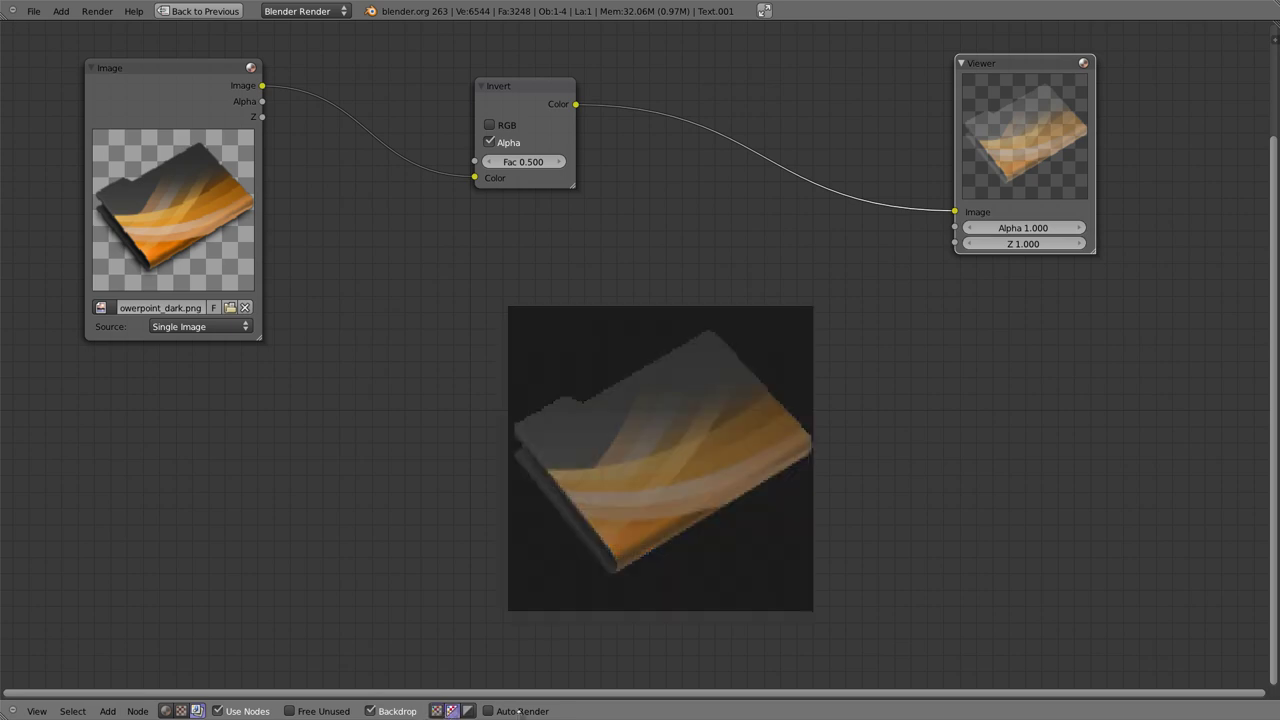
click(489, 143)
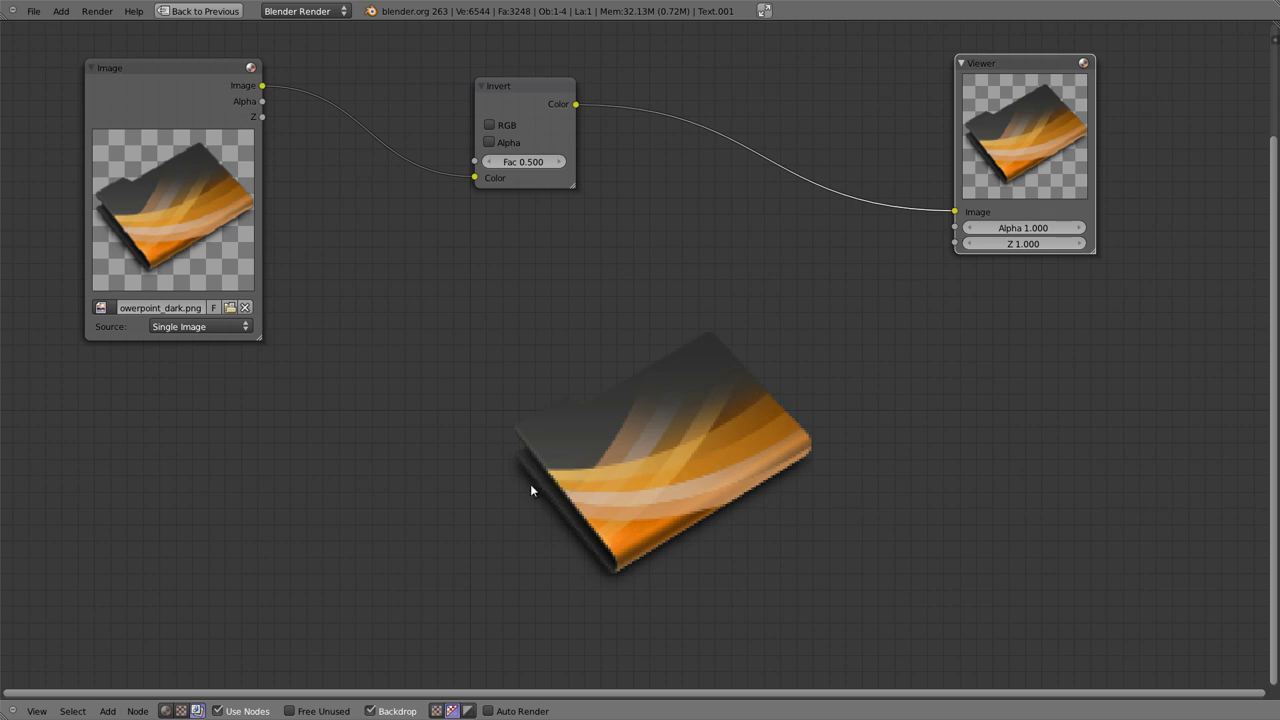
key(alt+v)
key(alt+v)
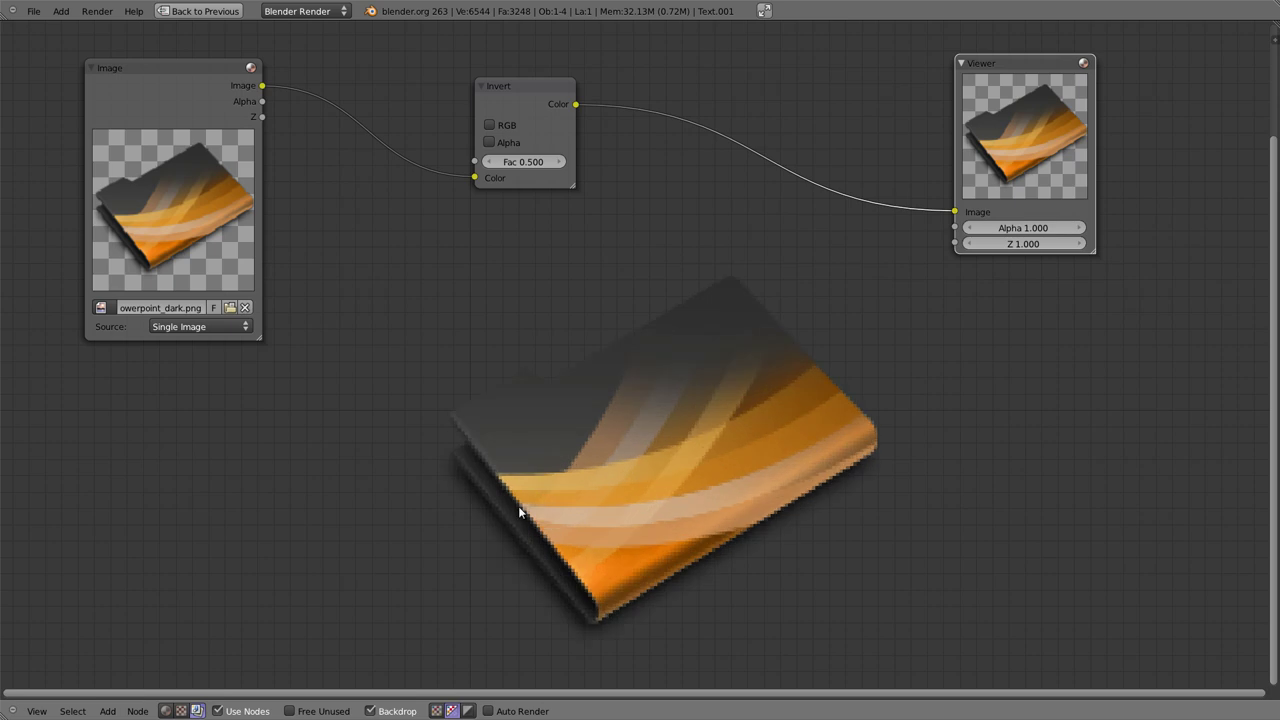
key(alt+v)
key(alt+v)
key(alt+v)
alt+middle_drag(609, 526, 712, 382)
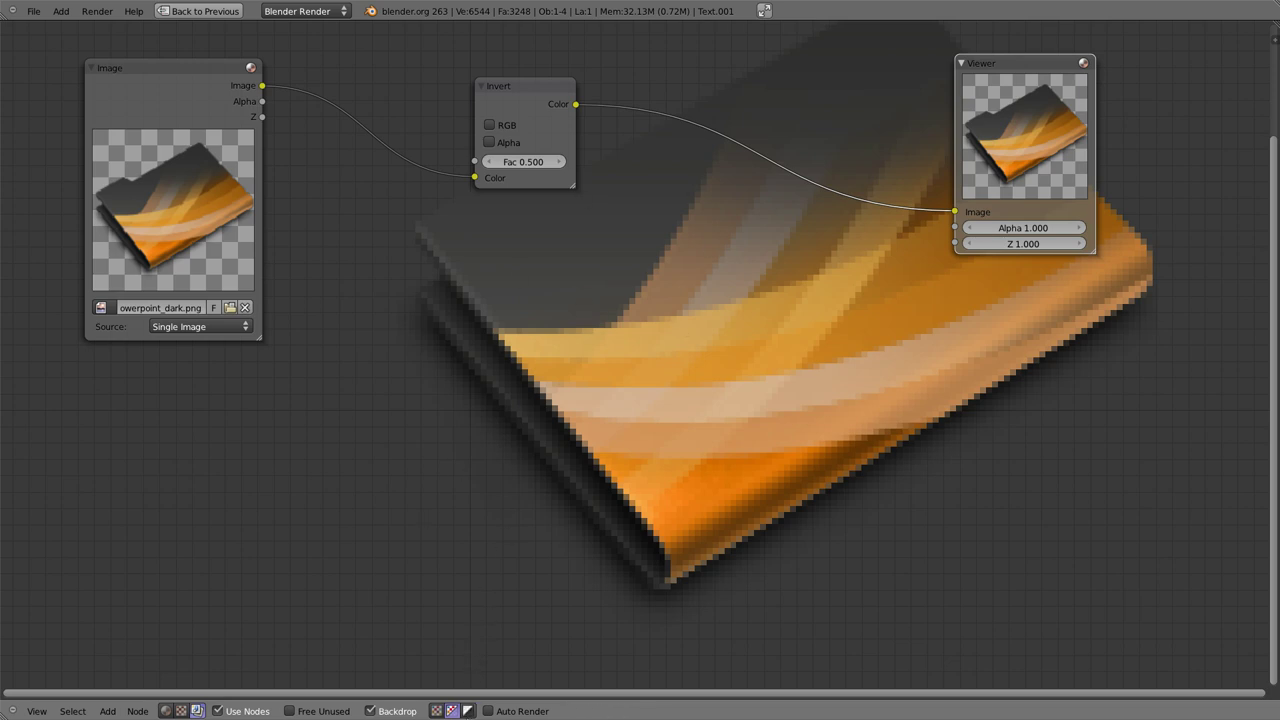
click(467, 711)
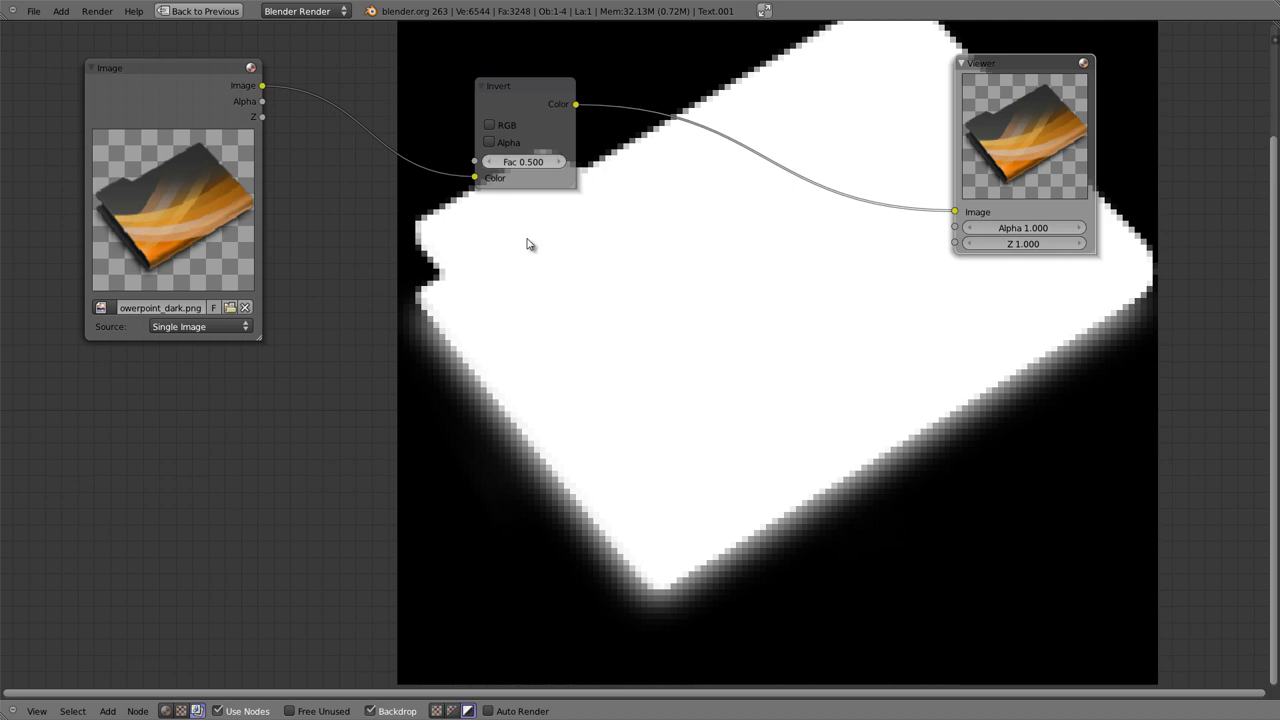
mouse_move(534, 86)
mouse_down()
mouse_move(498, 147)
mouse_move(198, 452)
mouse_up()
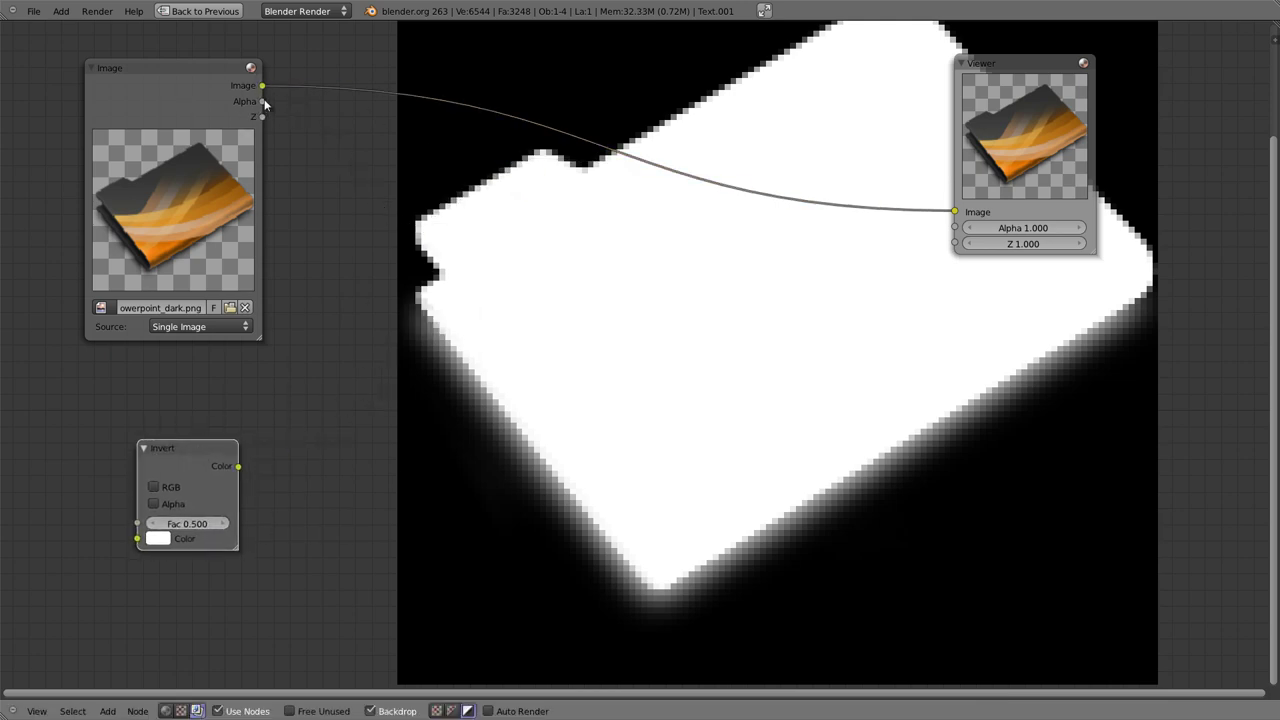
Try the Image node's Alpha and Z outputs on the Viewer, then link its Image output.
mouse_move(262, 101)
mouse_down()
mouse_move(555, 160)
mouse_move(955, 211)
mouse_up()
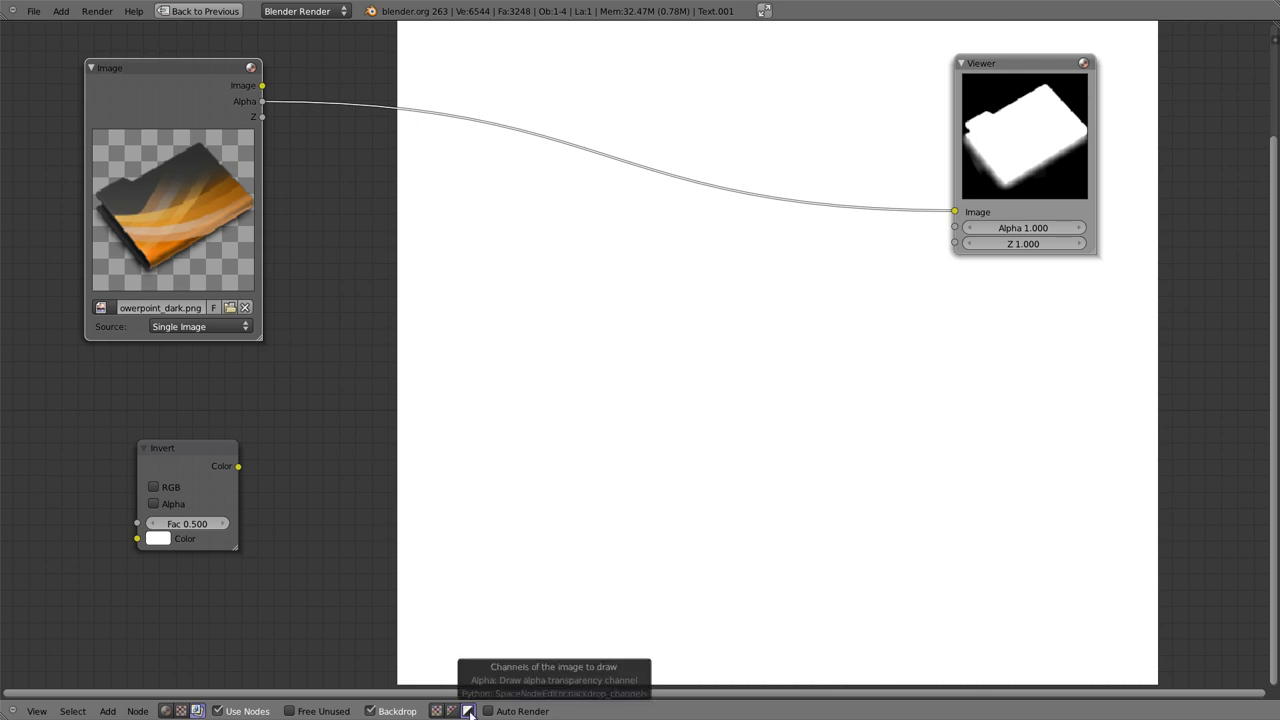
click(436, 711)
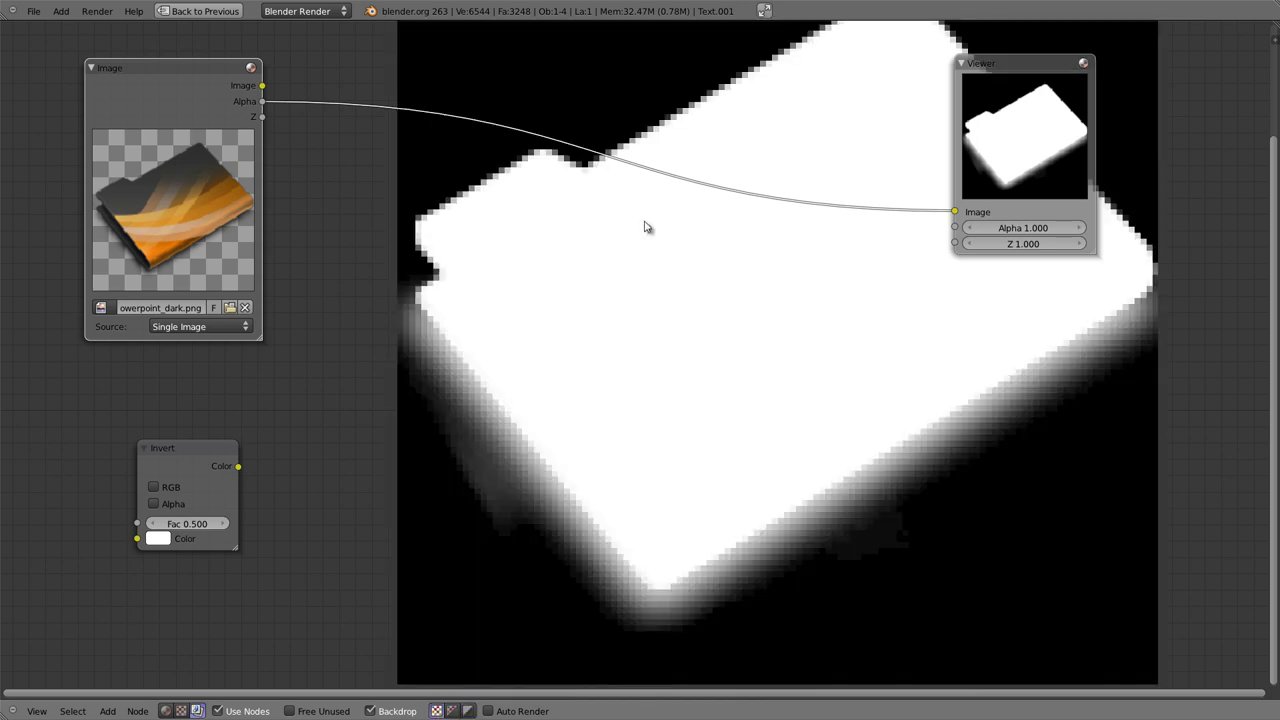
drag(1045, 69, 1163, 67)
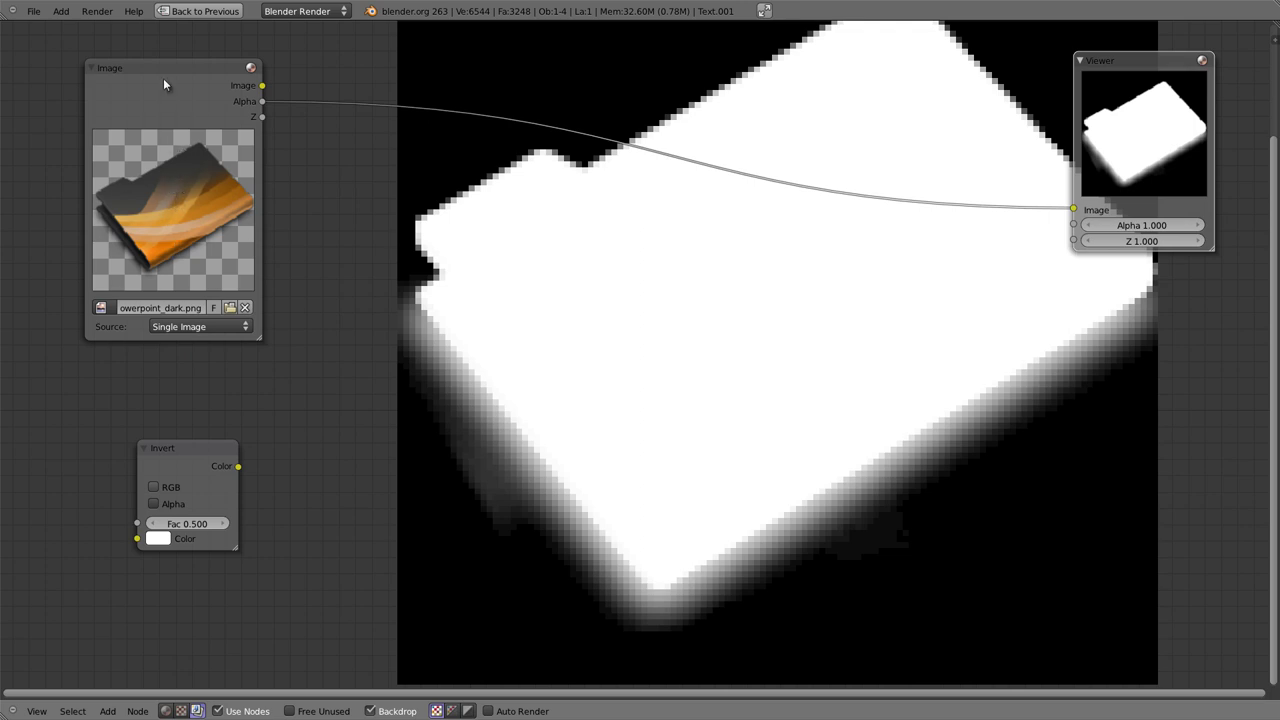
ctrl+shift+click(267, 86)
drag(263, 86, 1075, 186)
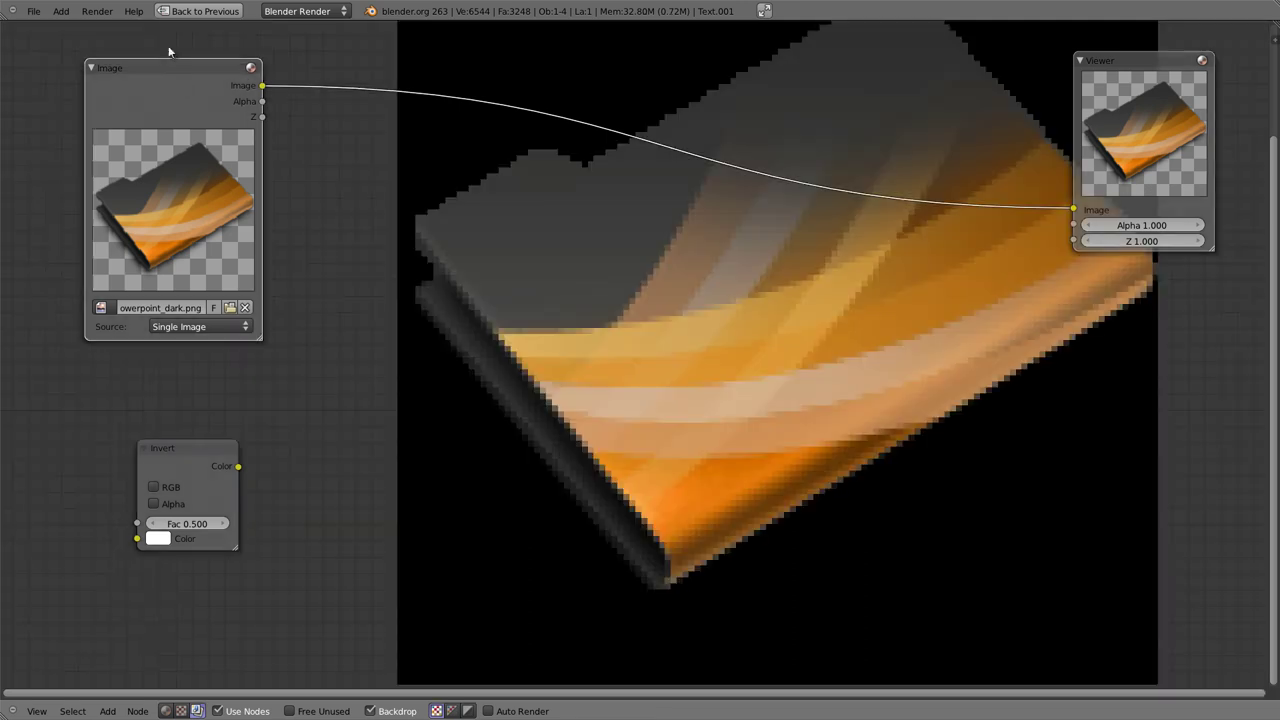
drag(166, 68, 138, 75)
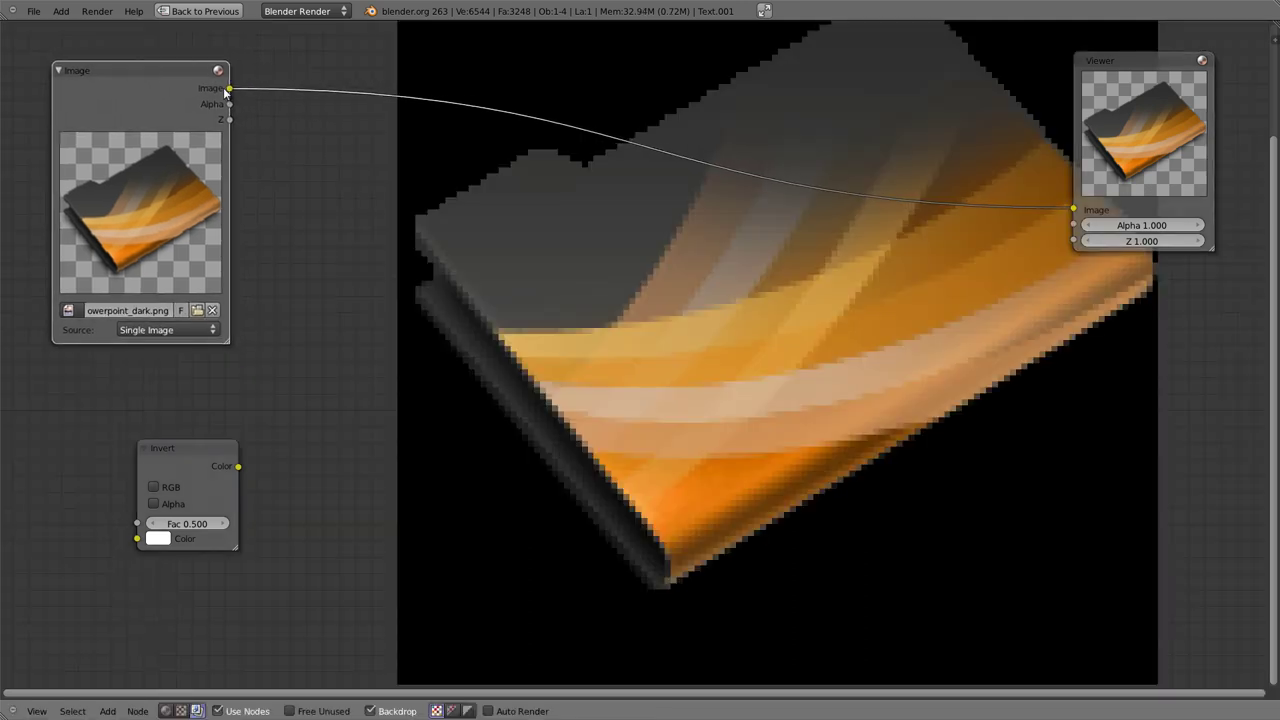
drag(228, 88, 233, 87)
drag(236, 89, 1077, 208)
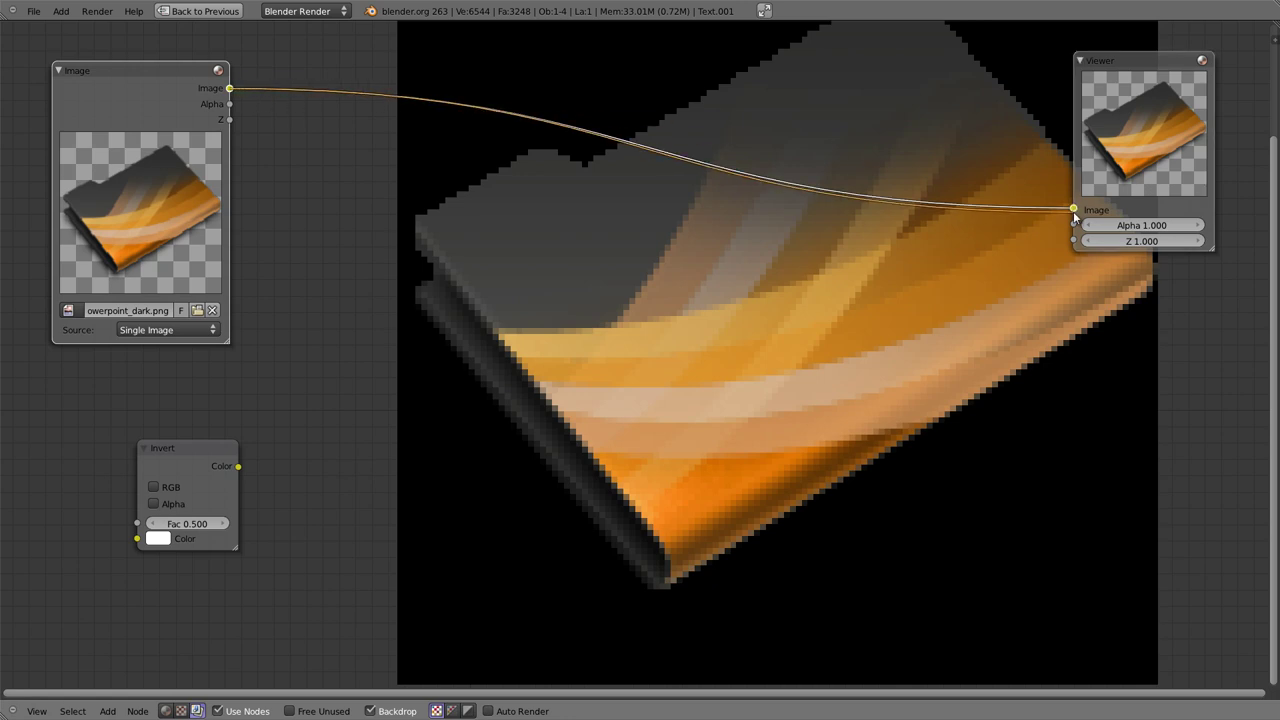
drag(1184, 63, 1180, 63)
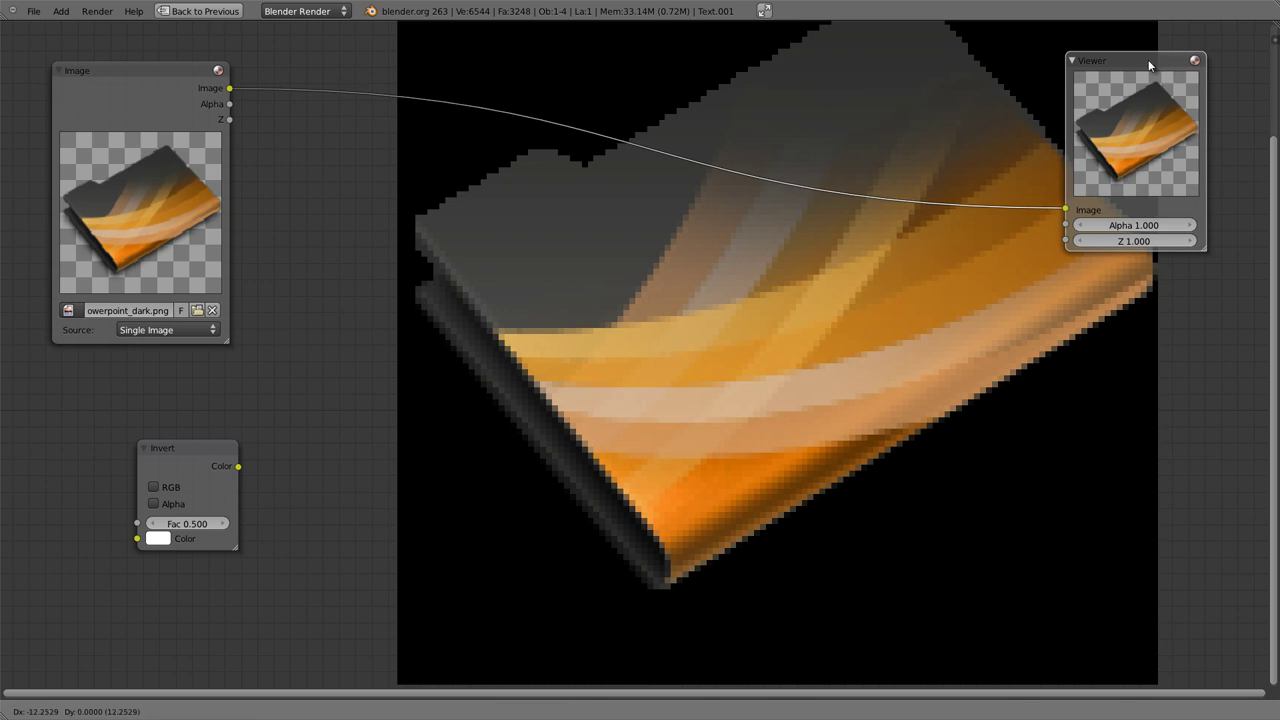
drag(232, 104, 1071, 209)
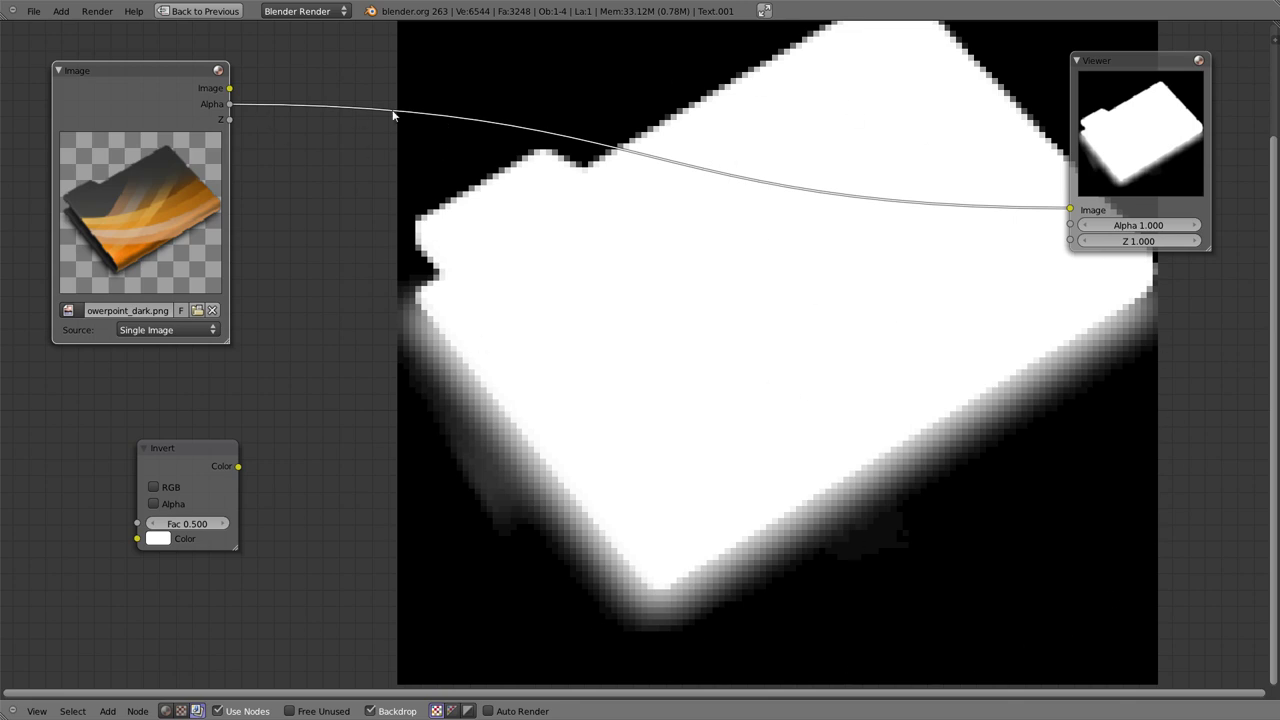
drag(232, 89, 1070, 209)
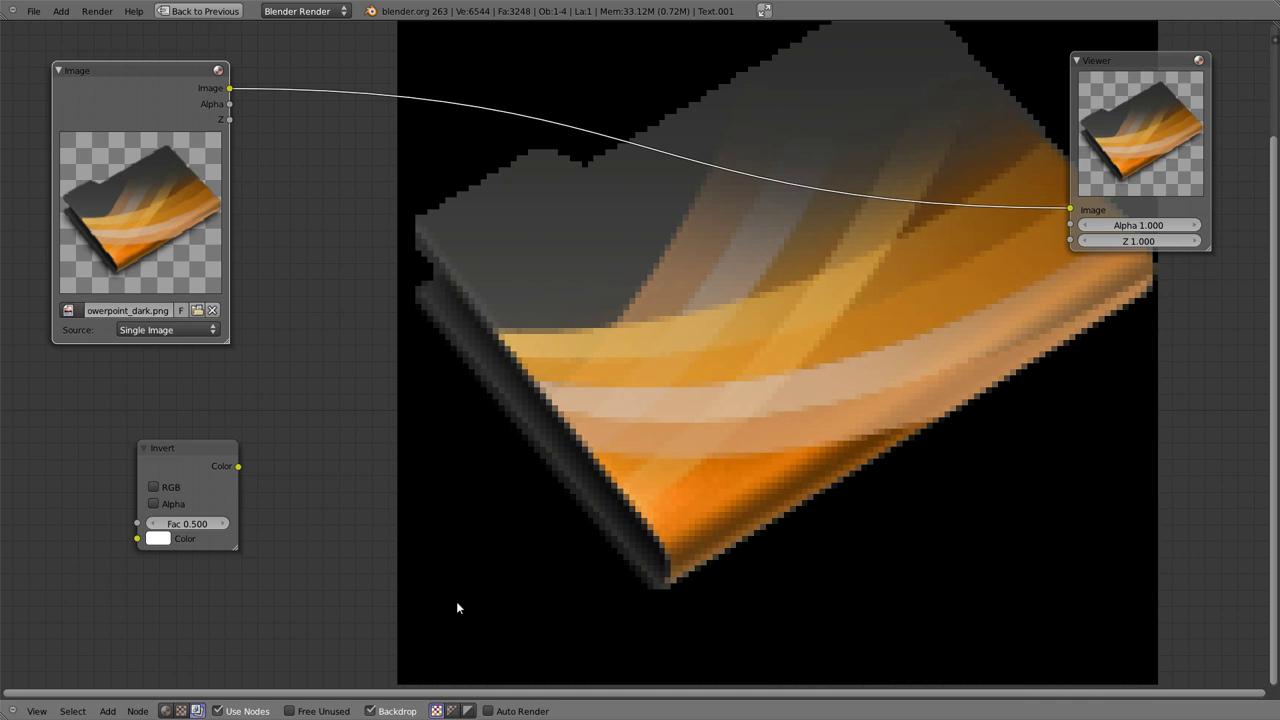
click(452, 711)
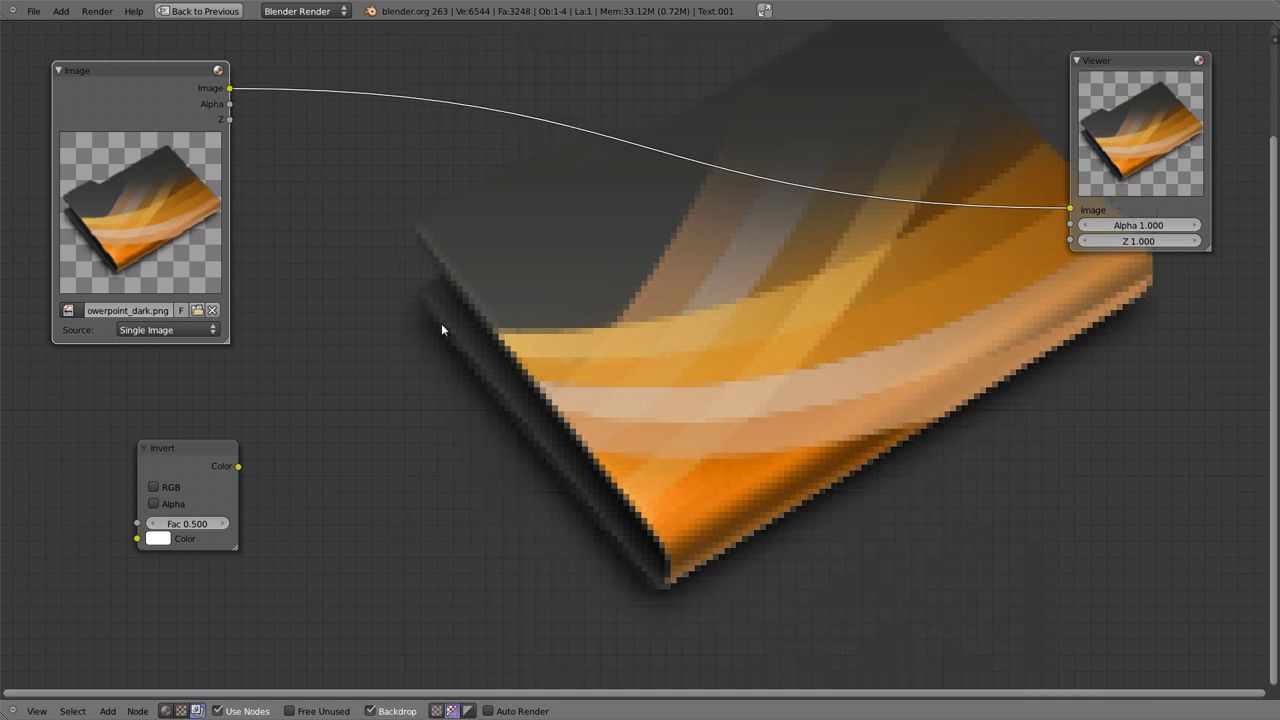
click(467, 711)
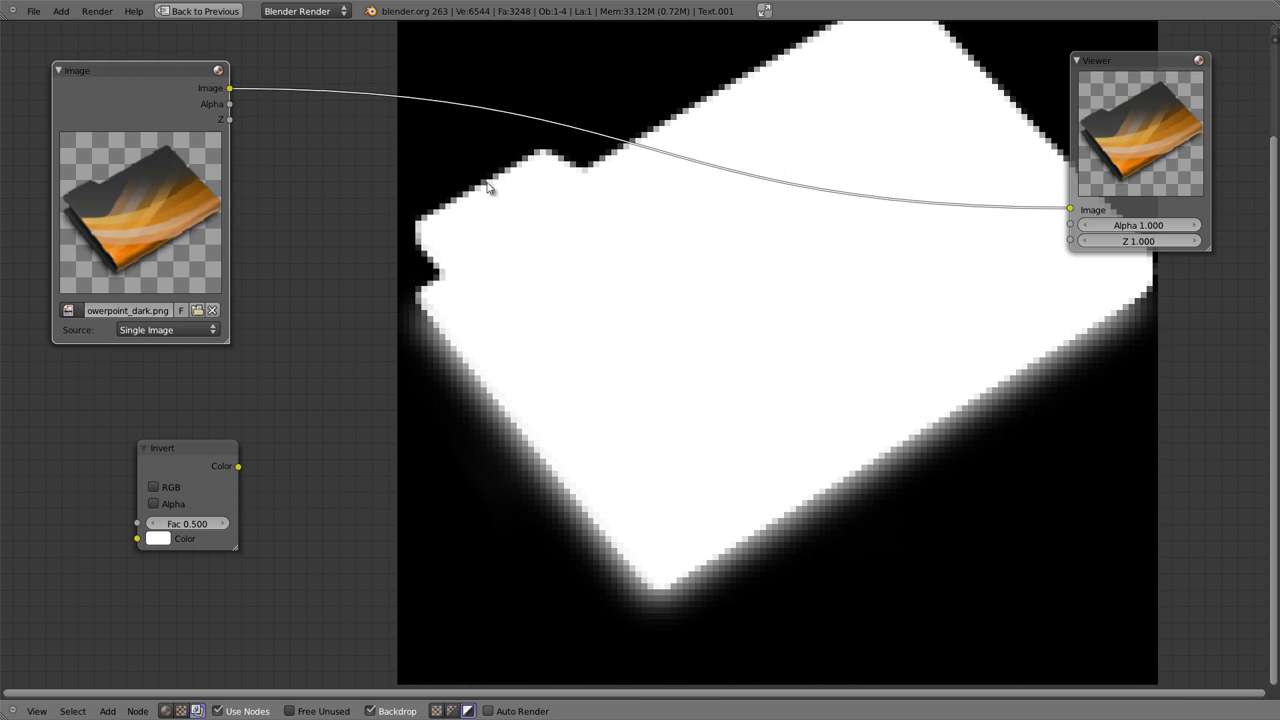
drag(230, 105, 1069, 210)
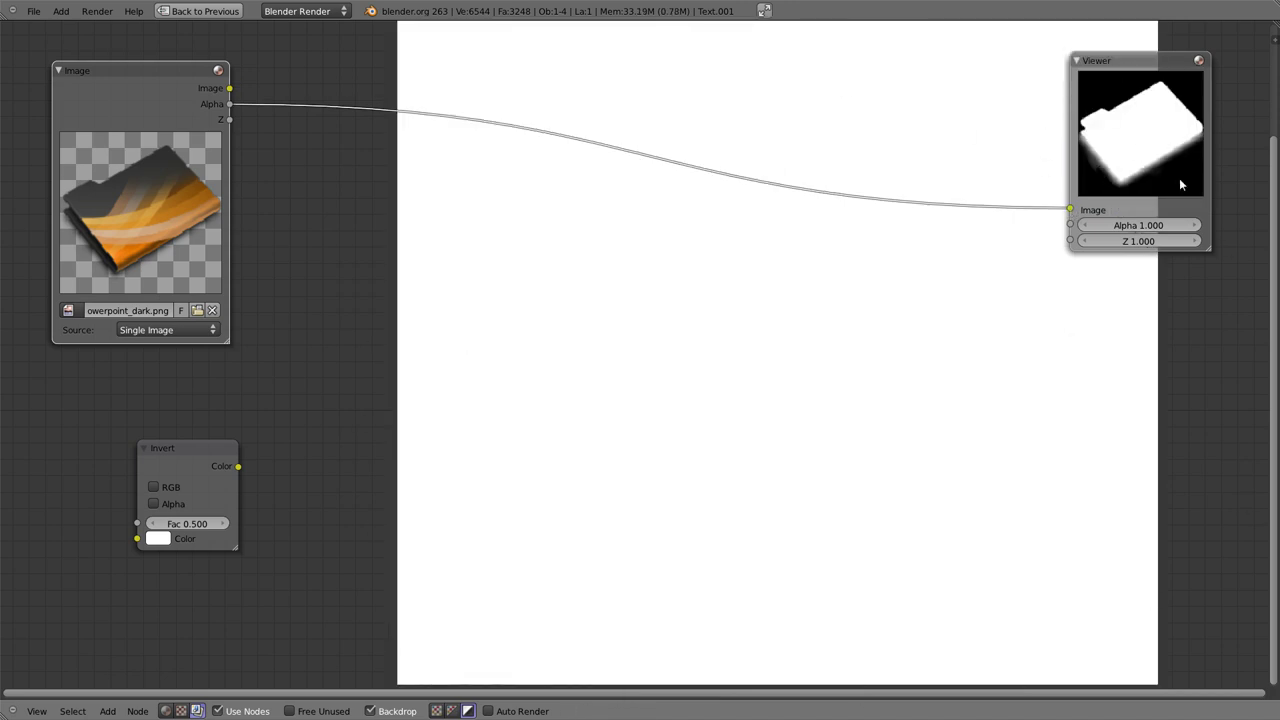
click(436, 712)
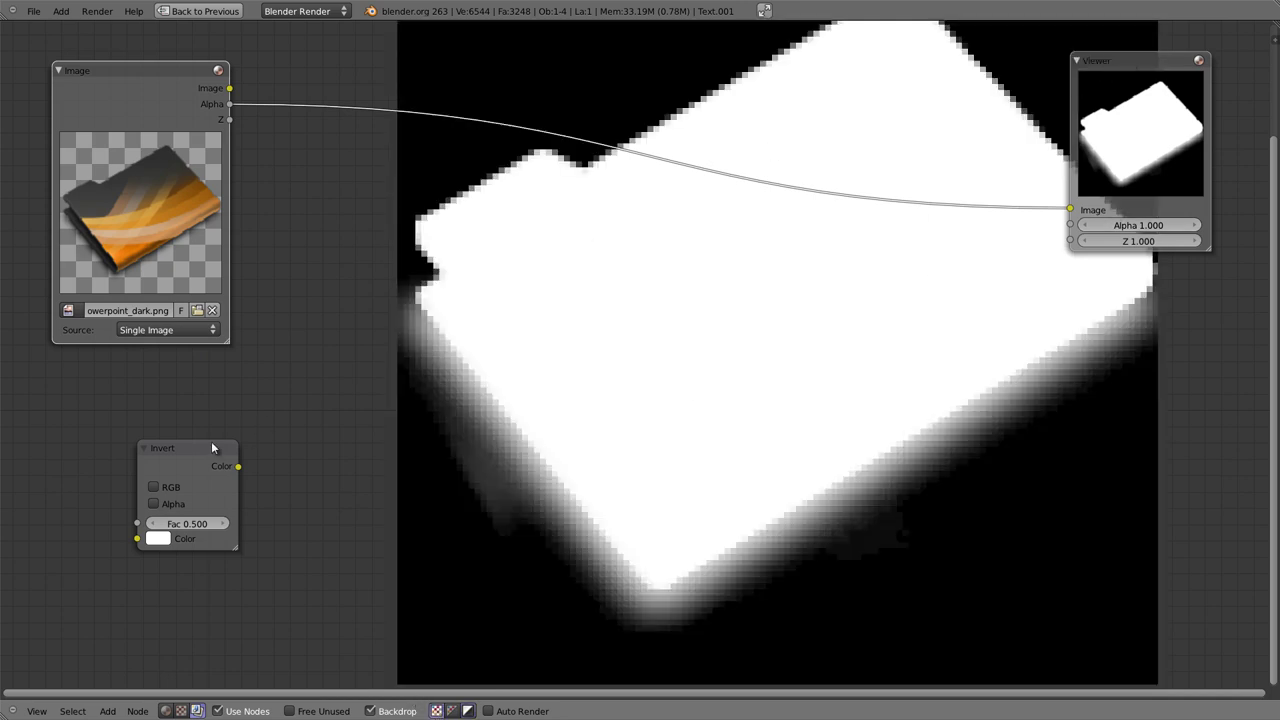
drag(230, 89, 1070, 209)
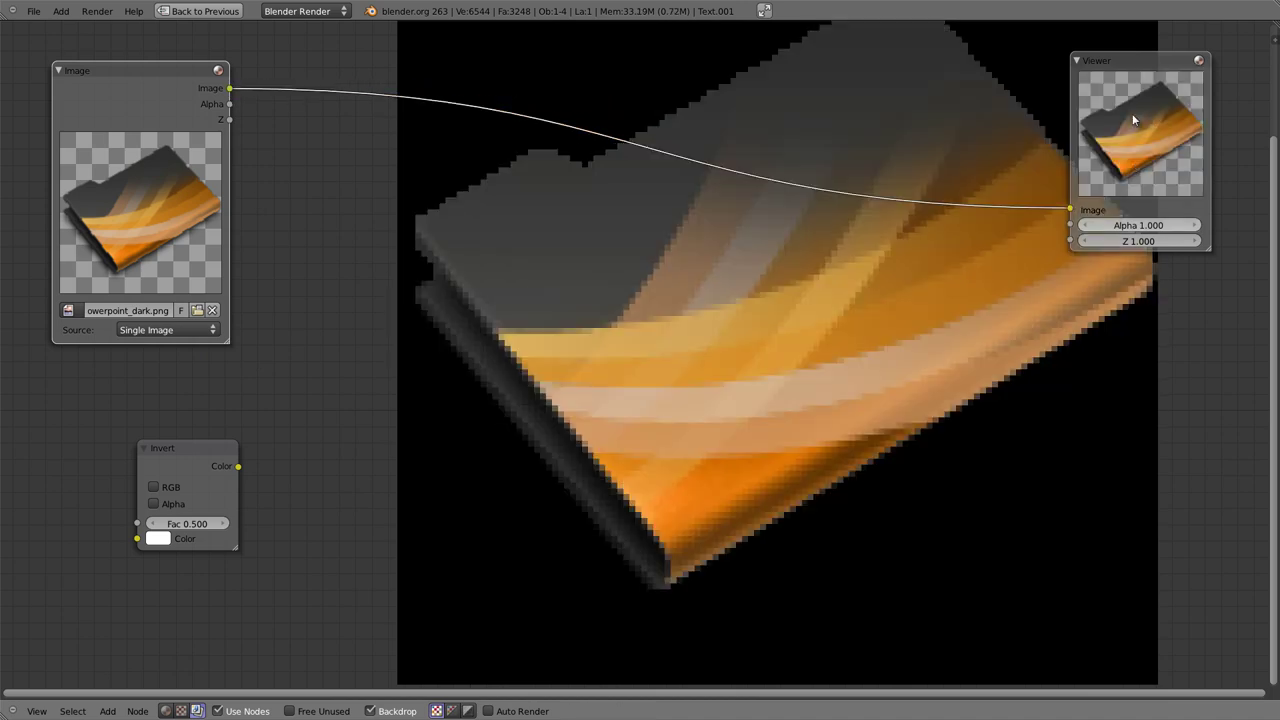
Insert the Invert node between Image and Viewer with RGB checked and Fac raised to 1.000.
drag(184, 452, 648, 96)
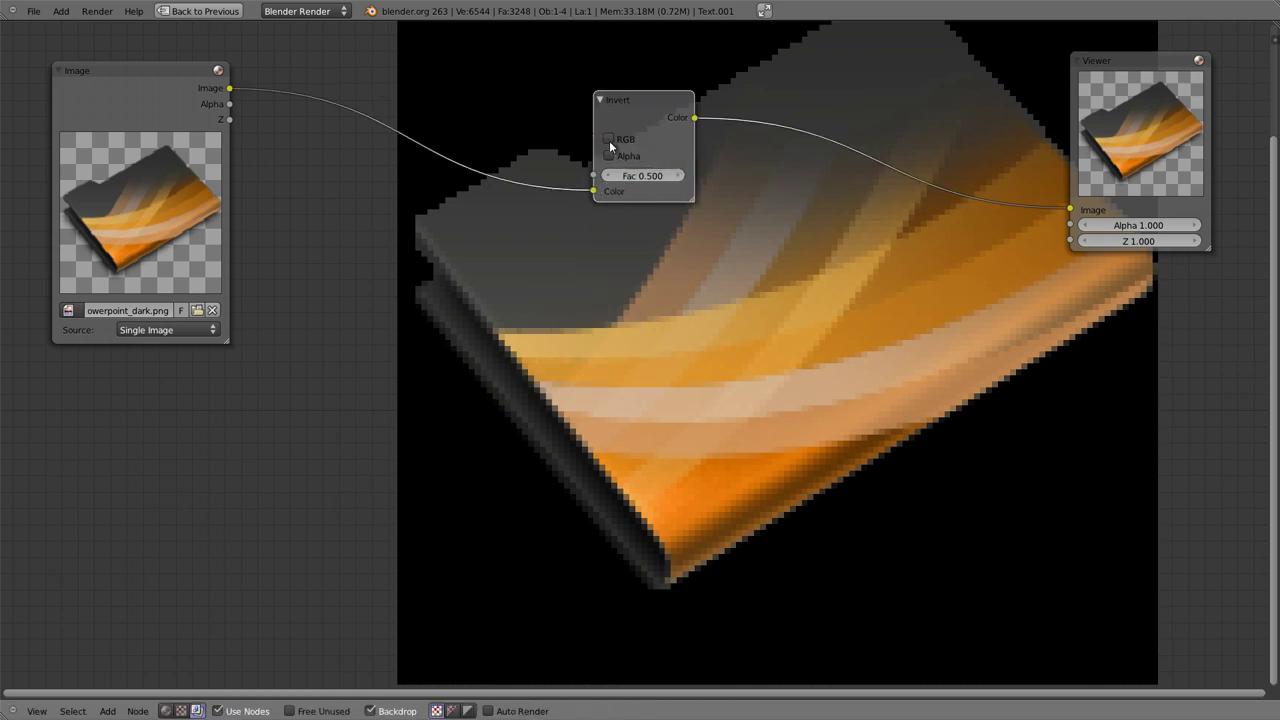
click(608, 139)
click(677, 176)
click(677, 176)
click(677, 176)
click(677, 176)
click(677, 176)
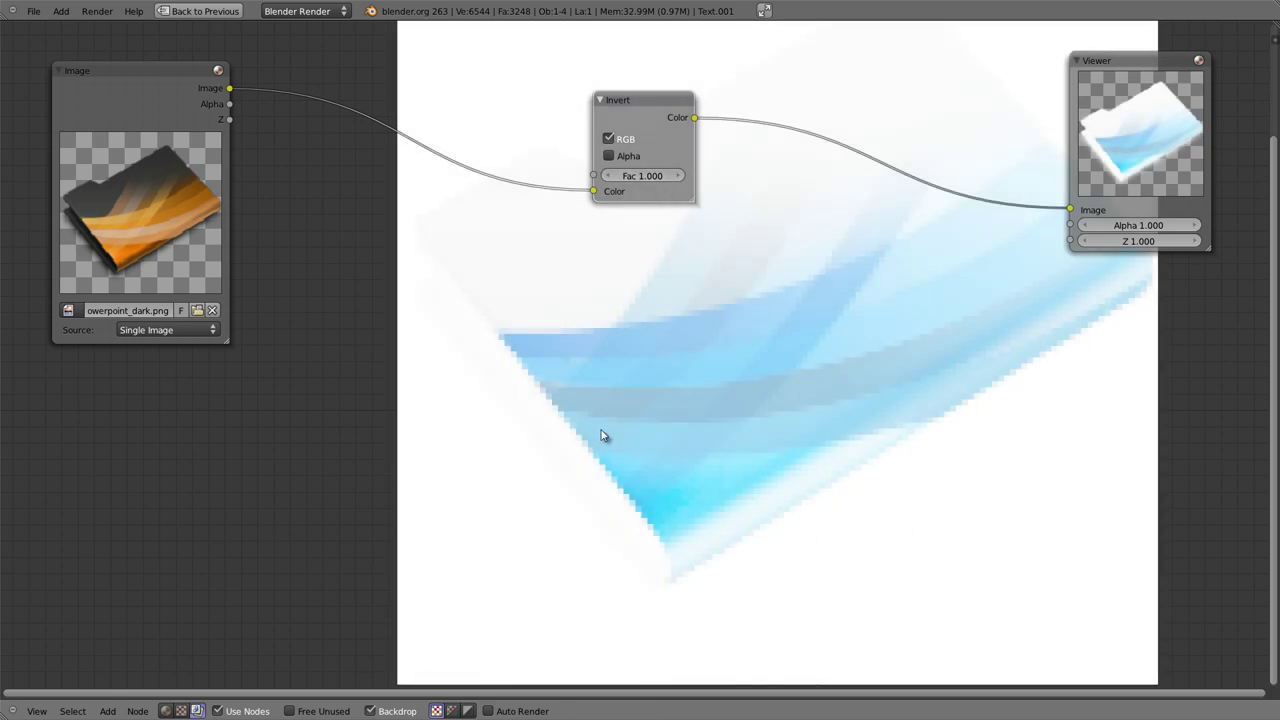
Preview the backdrop alpha, then switch the Invert node from RGB to Alpha-only inversion.
click(467, 711)
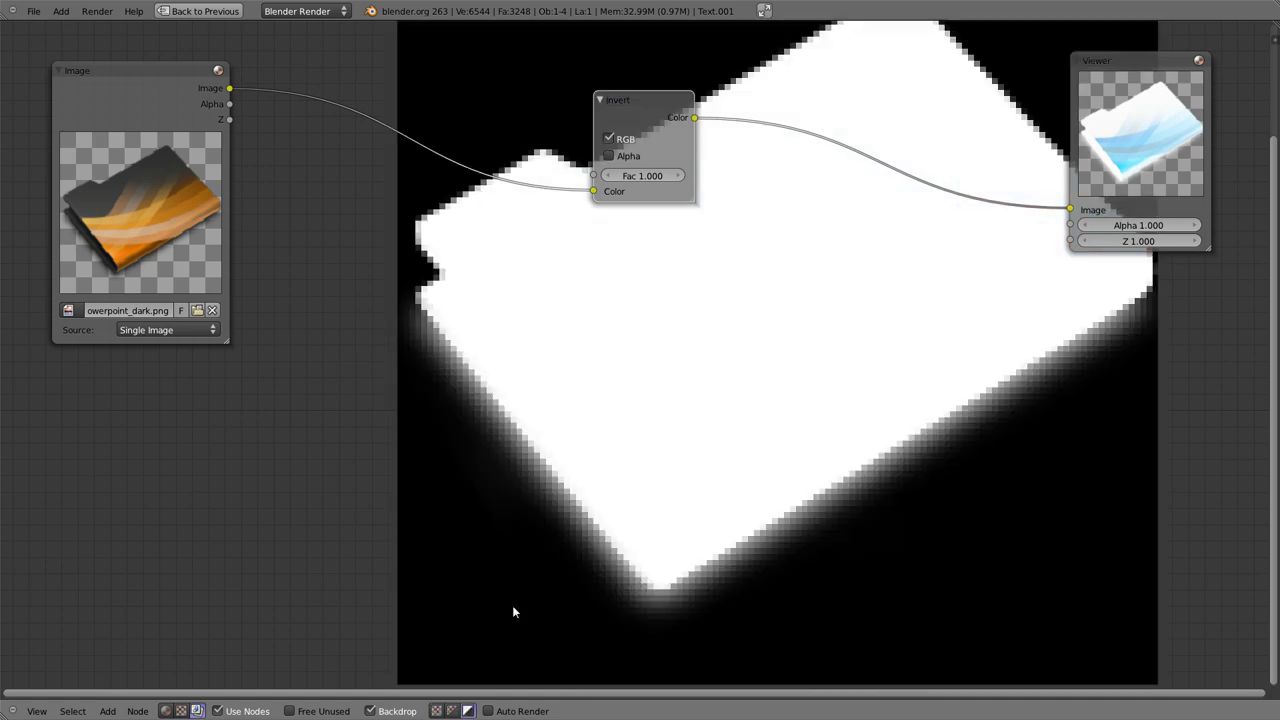
click(451, 711)
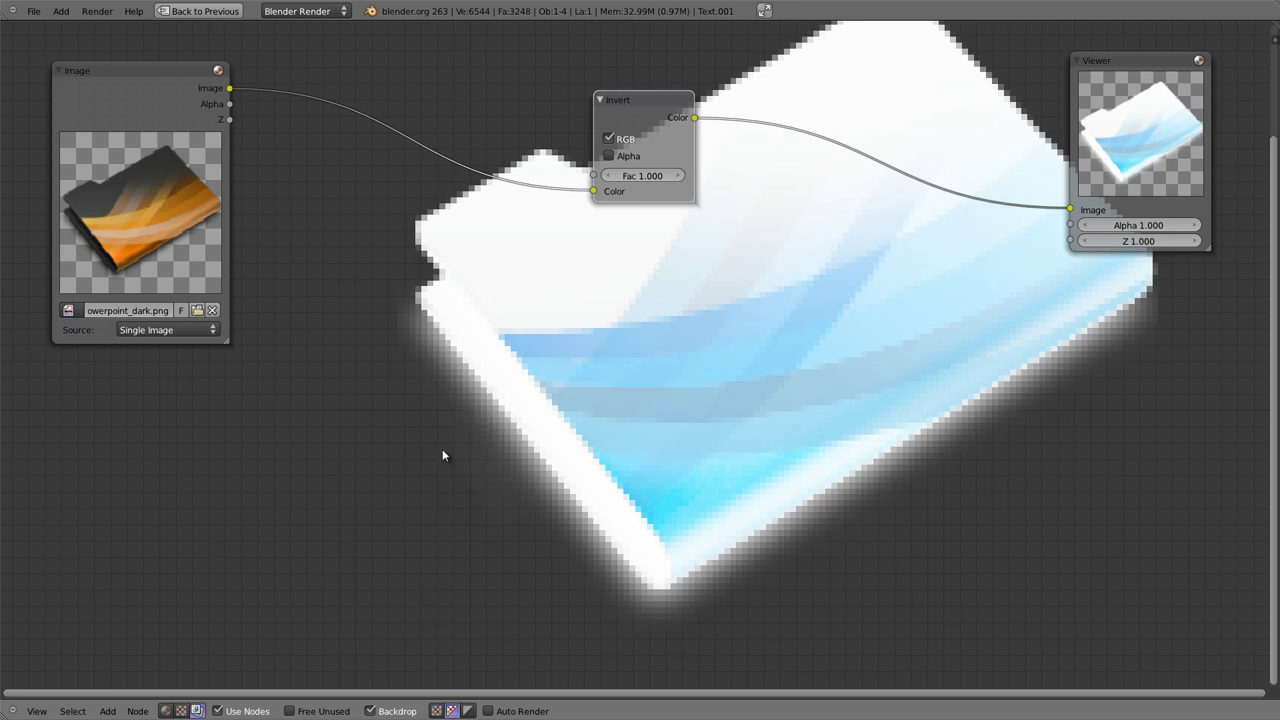
click(609, 138)
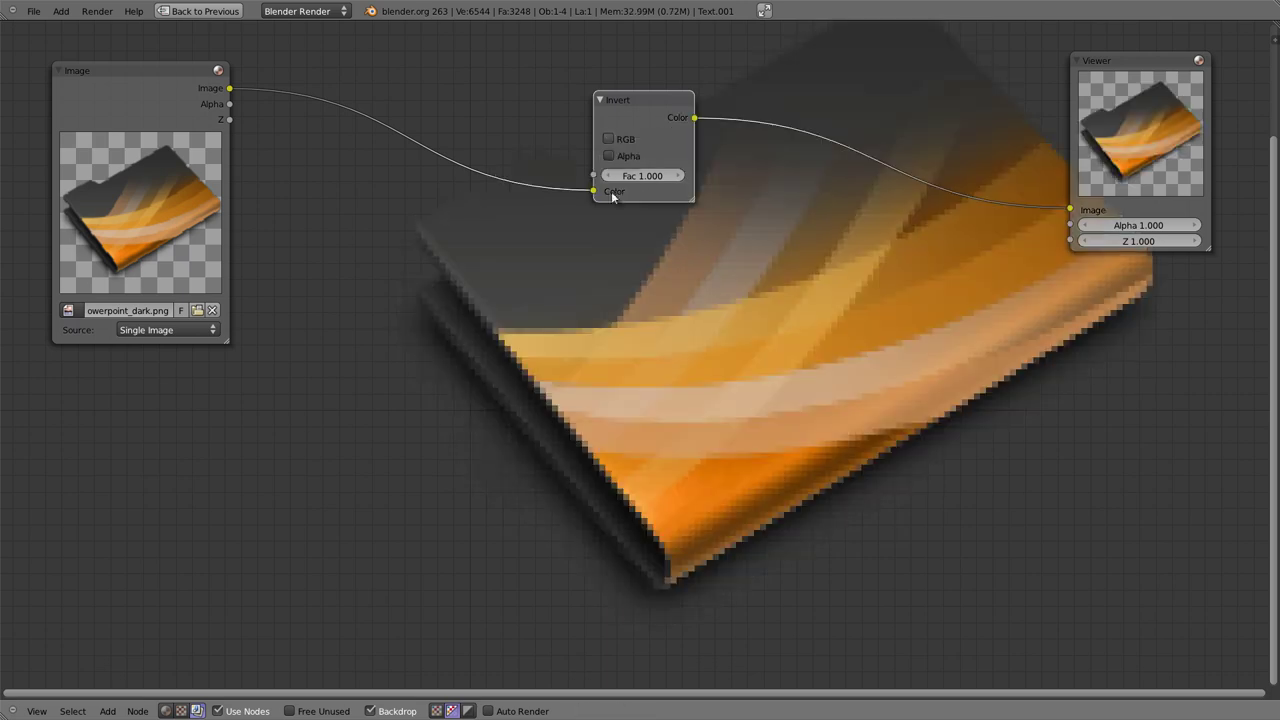
click(608, 155)
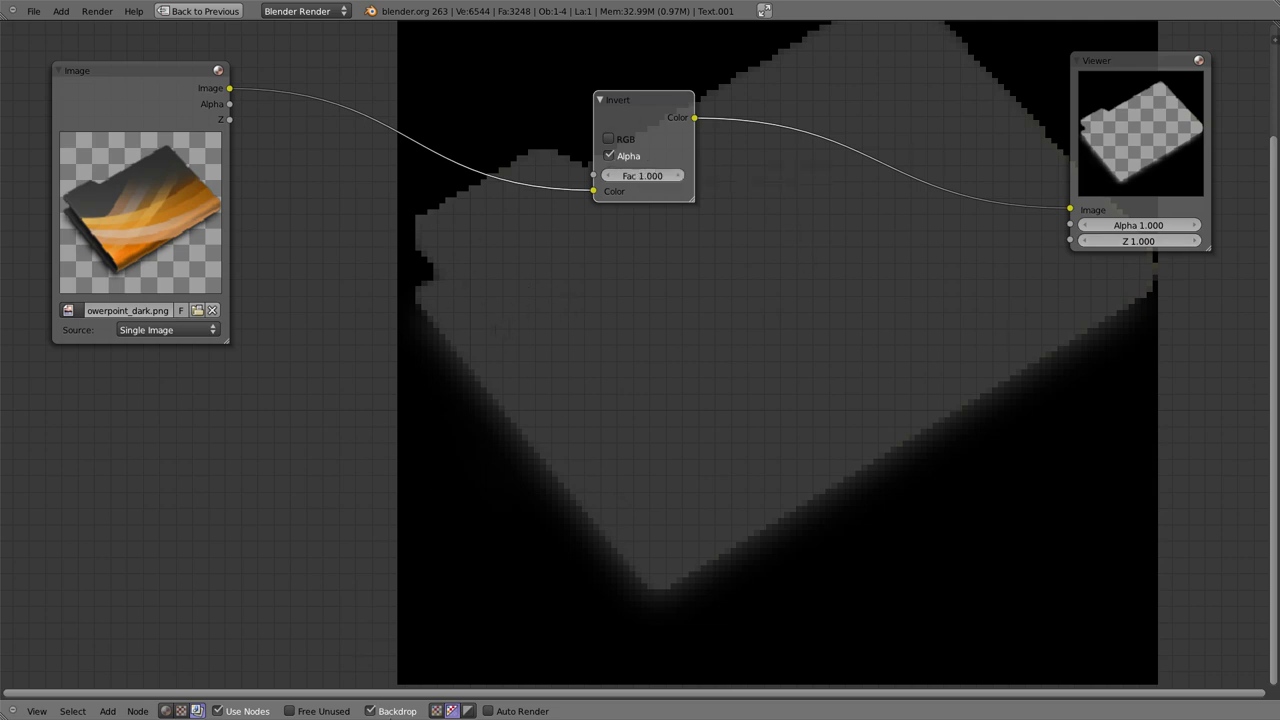
Compare the backdrop's Color, Color+Alpha and Alpha views, toggling the Invert node's Alpha off and on.
click(436, 711)
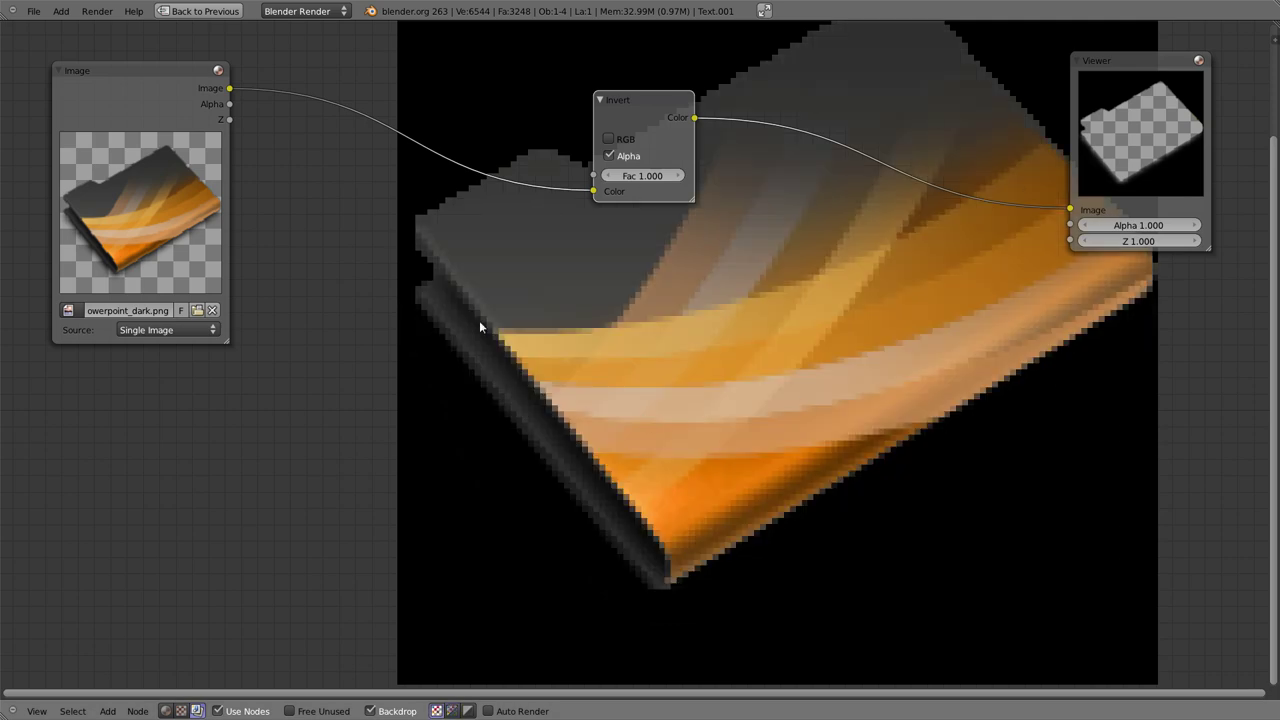
click(452, 711)
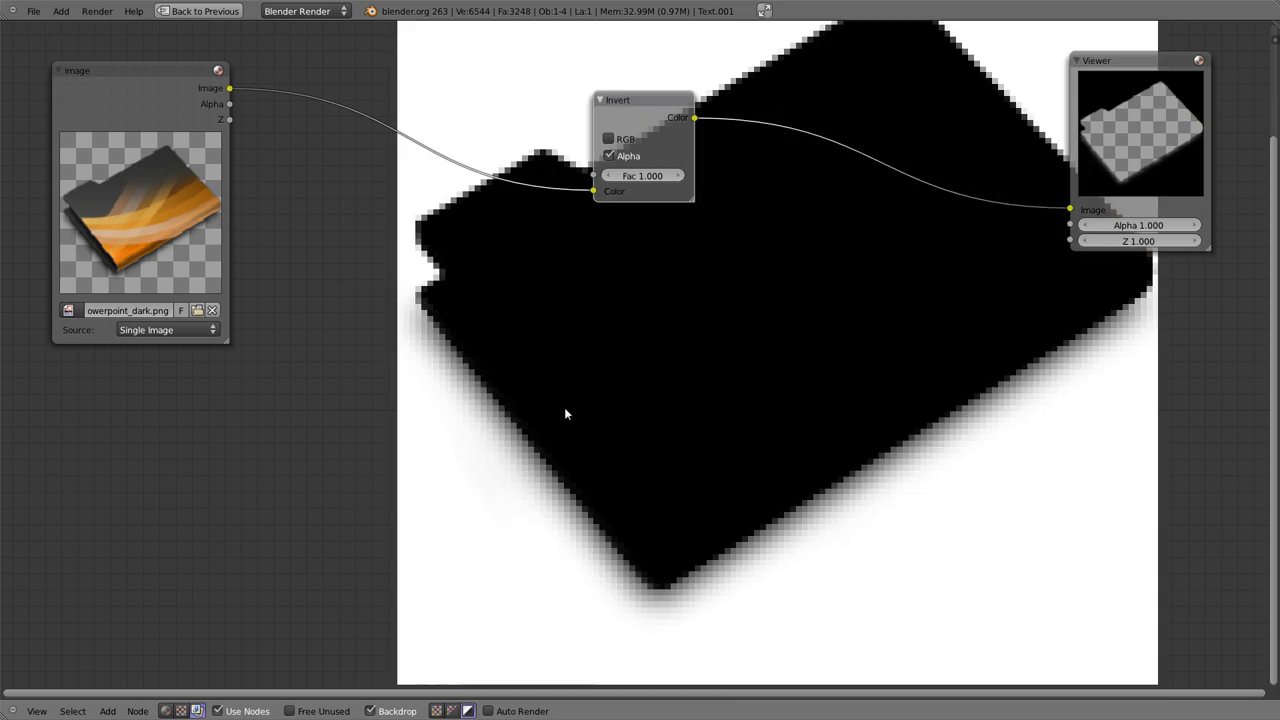
click(468, 711)
click(609, 156)
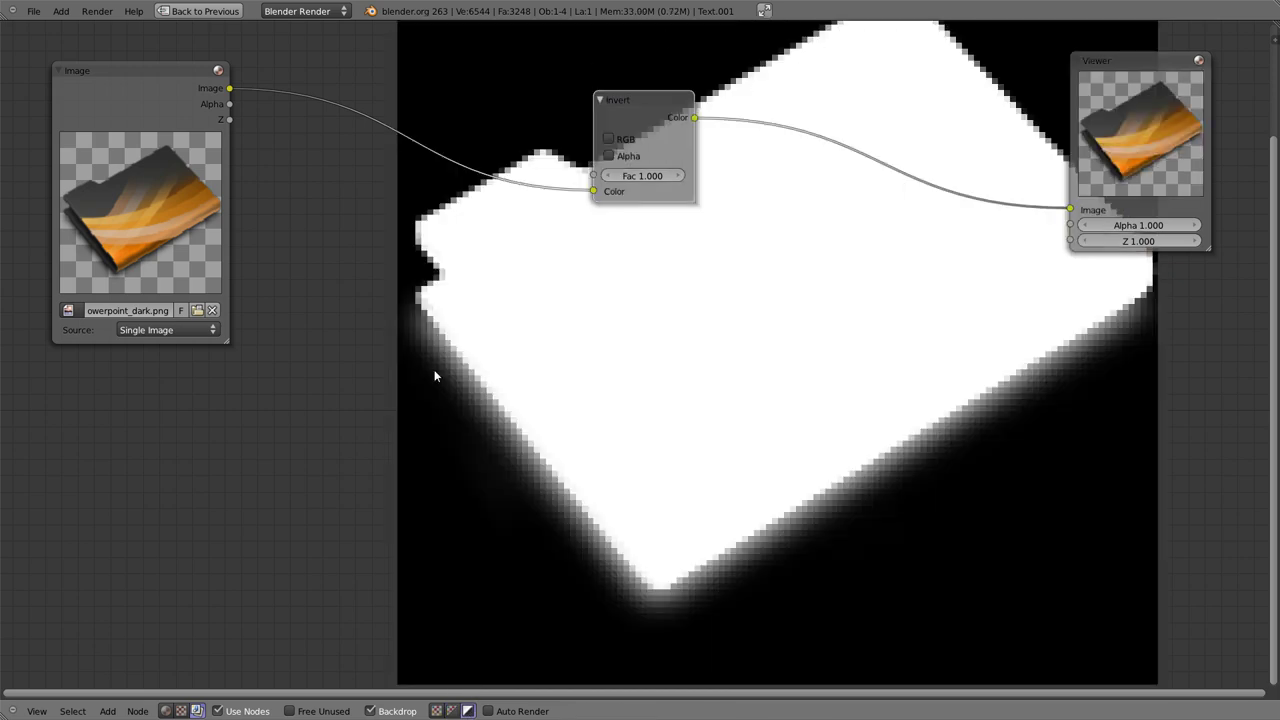
click(609, 155)
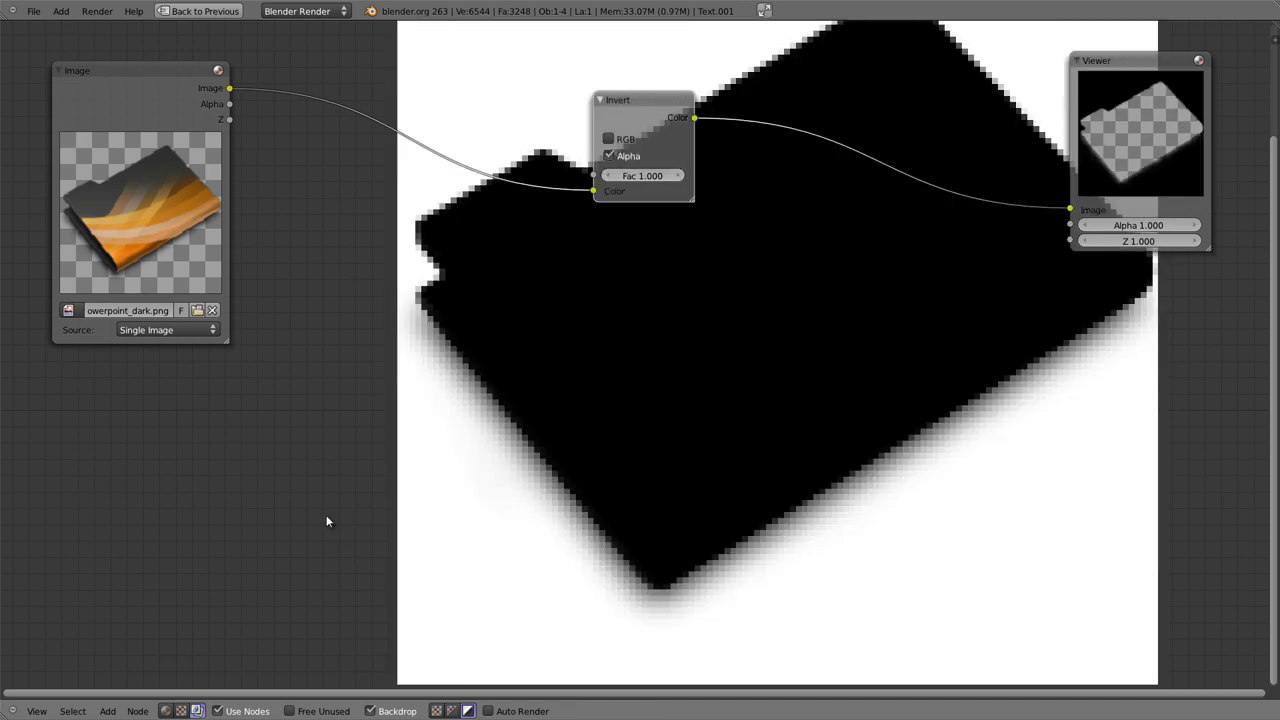
Return the backdrop to the colour view and move the Invert node up and left.
click(452, 711)
click(436, 711)
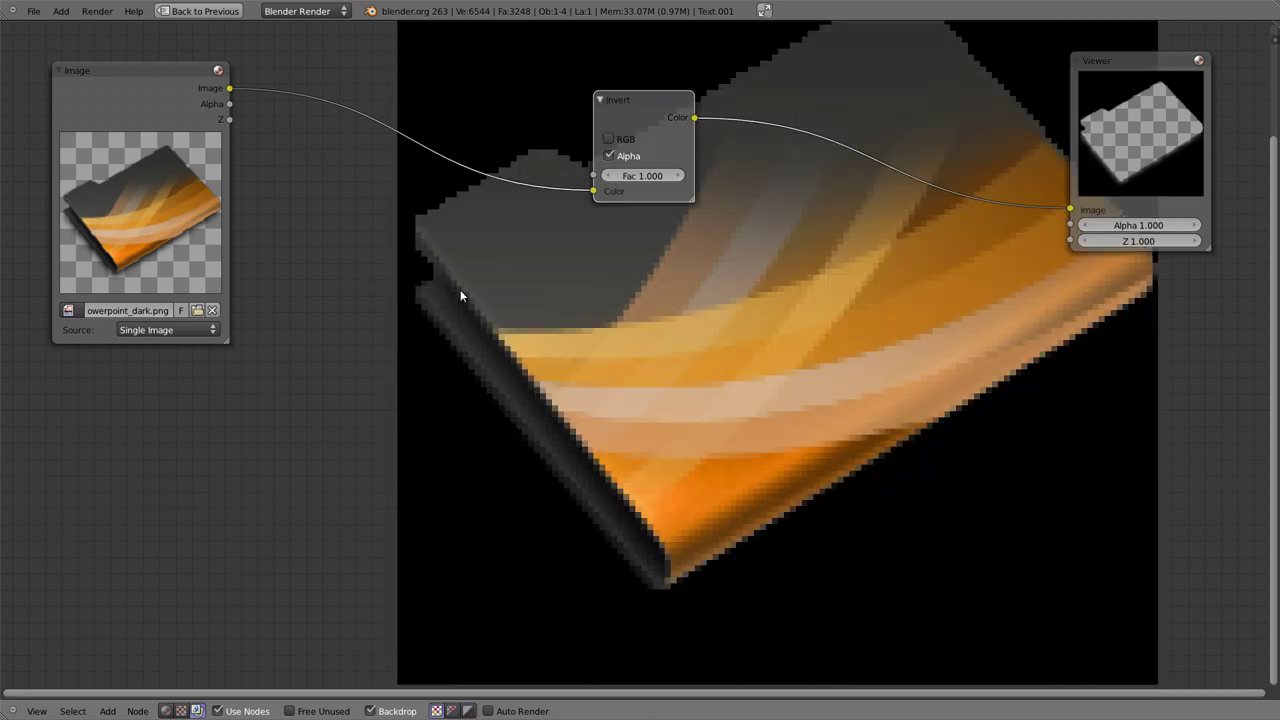
drag(630, 96, 421, 69)
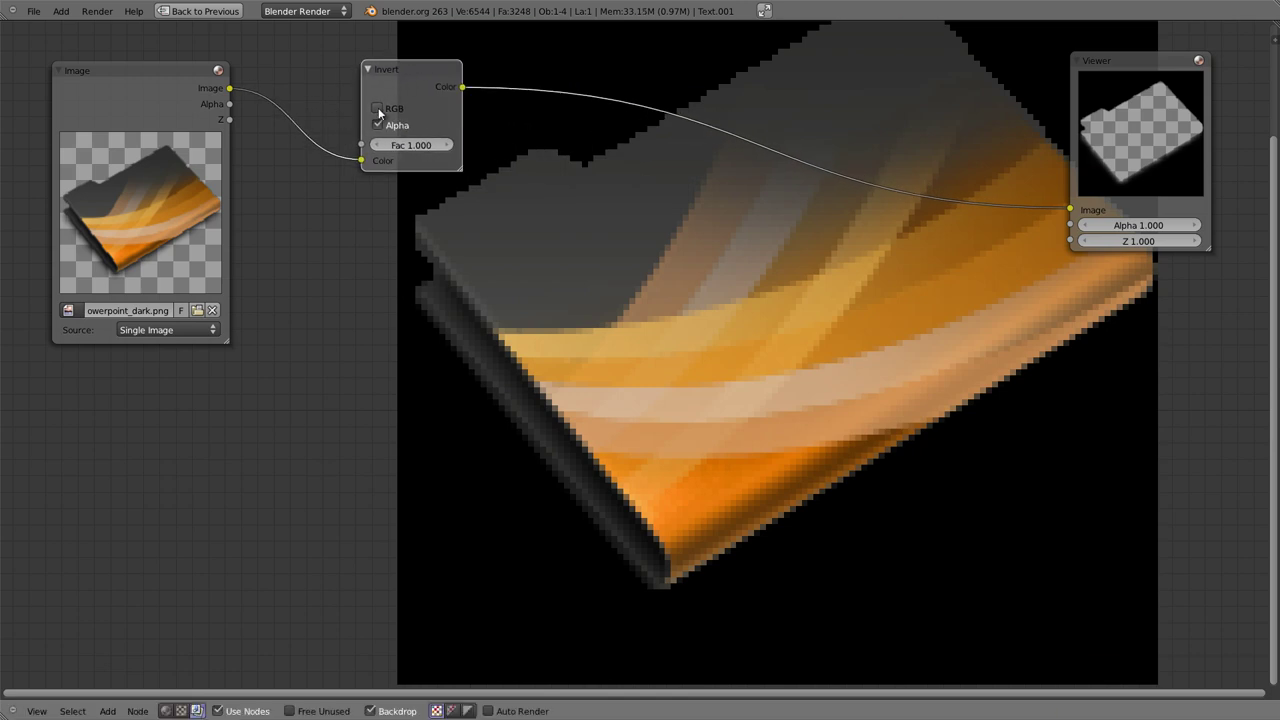
Briefly enable then disable RGB inversion, and move the Invert node beside the Image node.
click(378, 109)
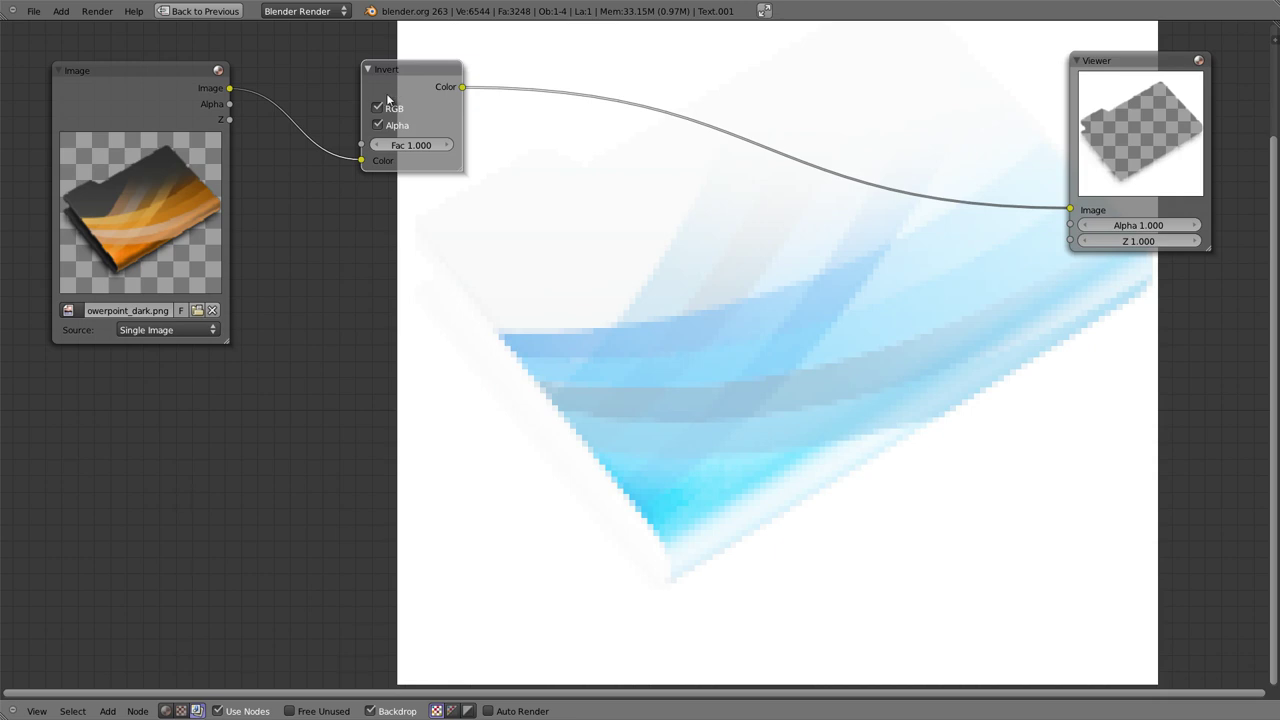
click(377, 108)
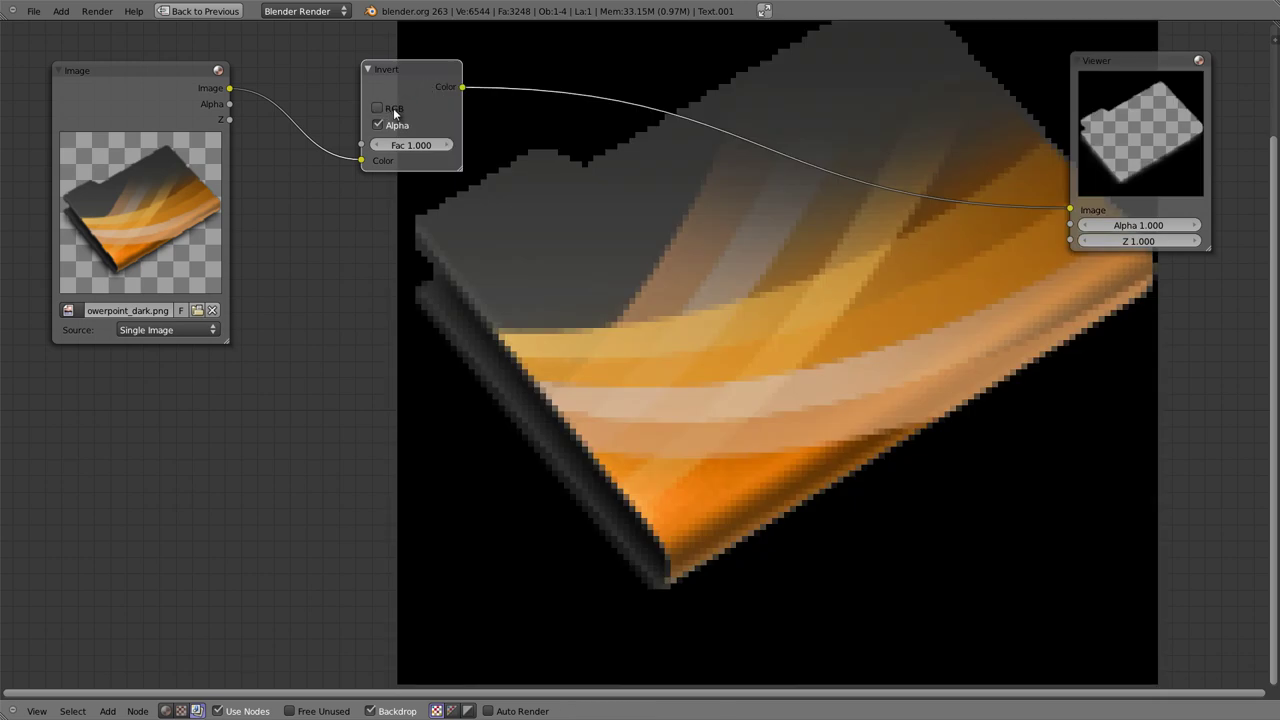
mouse_move(411, 70)
mouse_down()
mouse_move(333, 84)
mouse_move(339, 70)
mouse_up()
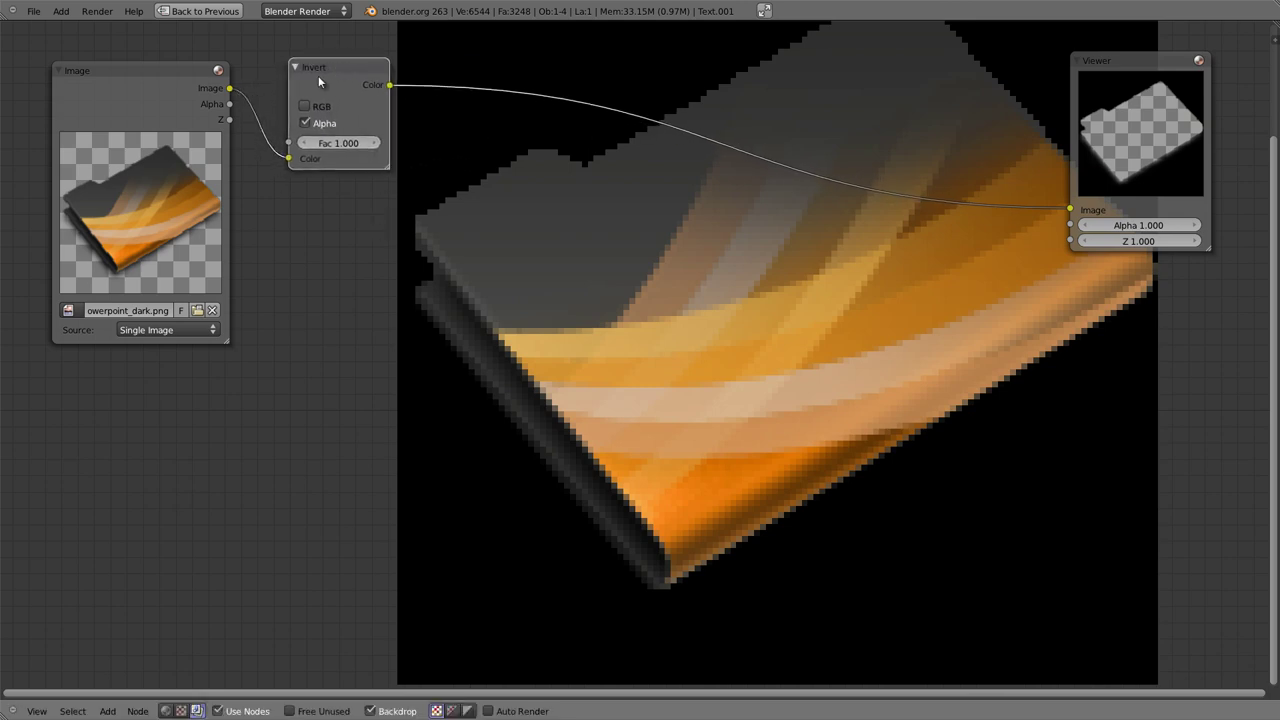